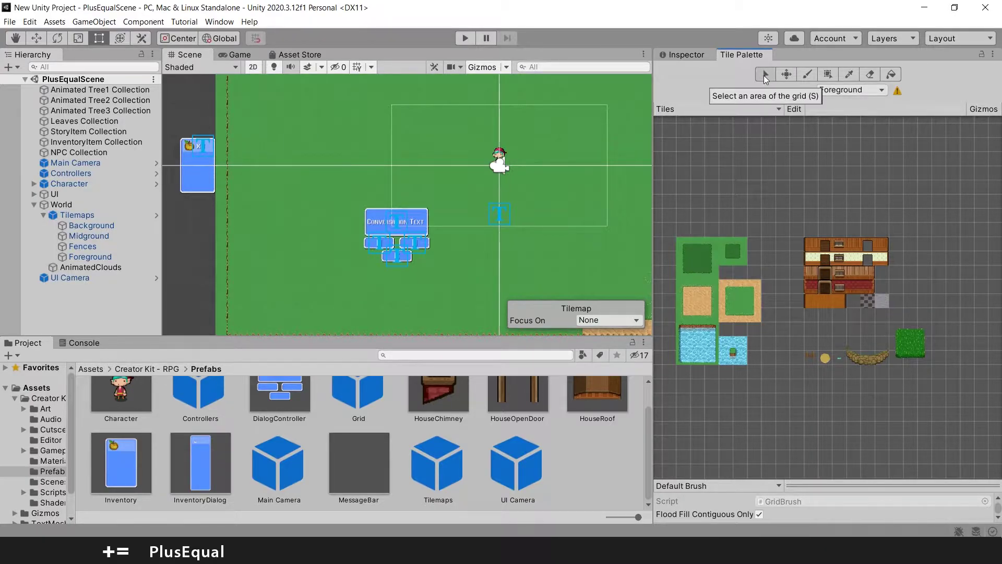
Step: Try the Tile Palette's Select and Move tools, ending on the Paint brush
click(764, 73)
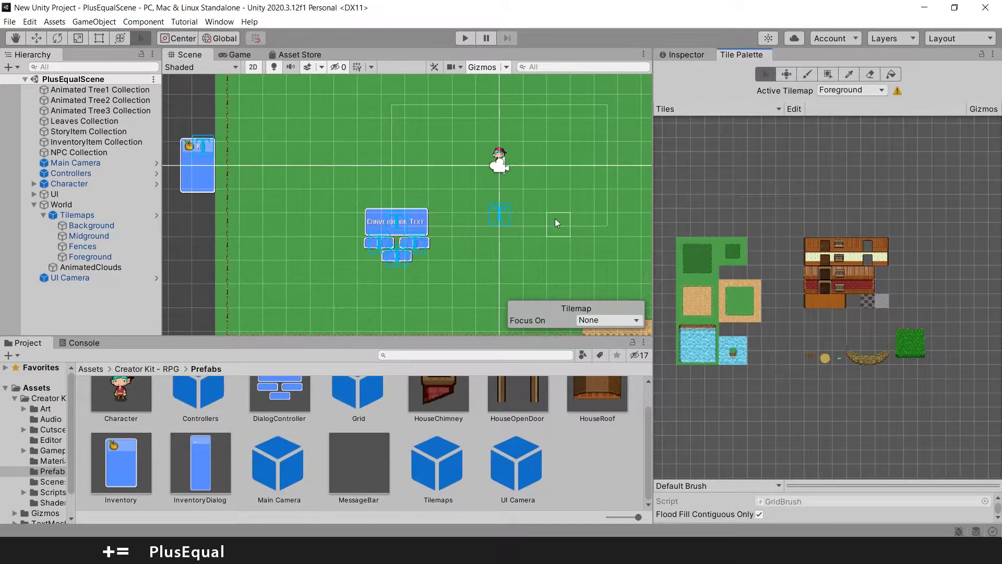
click(786, 74)
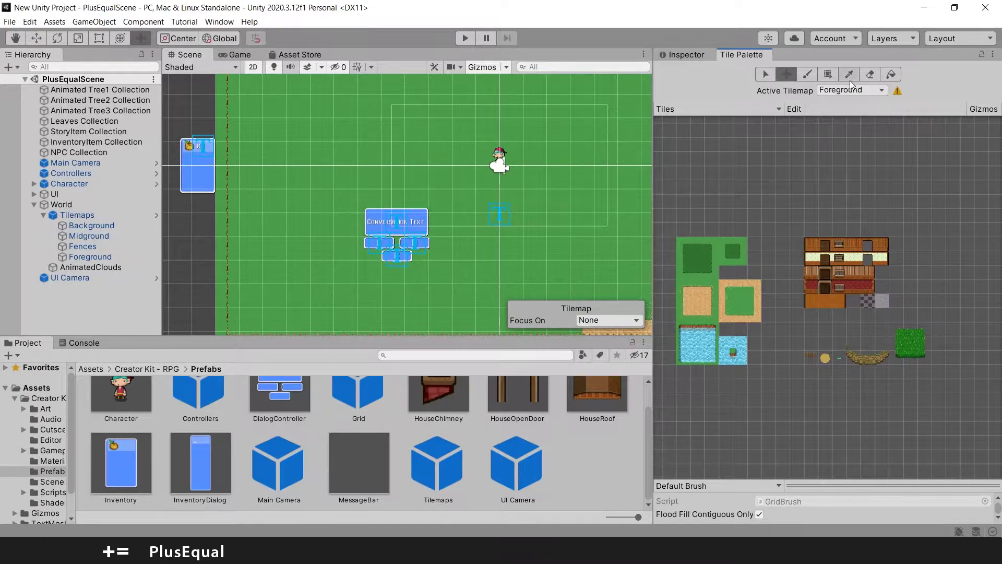
click(807, 75)
Step: Return to the Select tool and frame the whole grass map and its sand corner in the Scene view
click(765, 73)
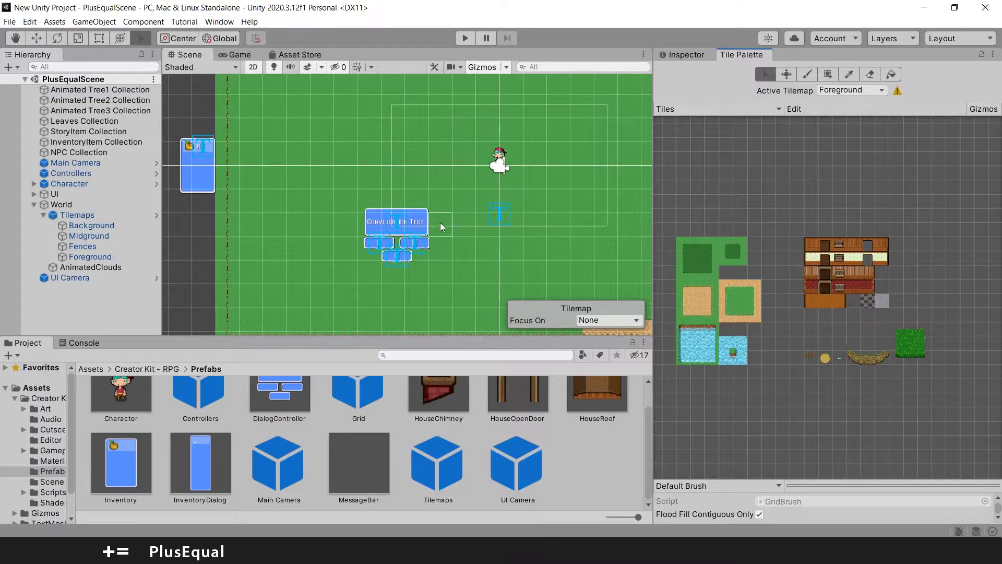
middle_drag(482, 149, 316, 117)
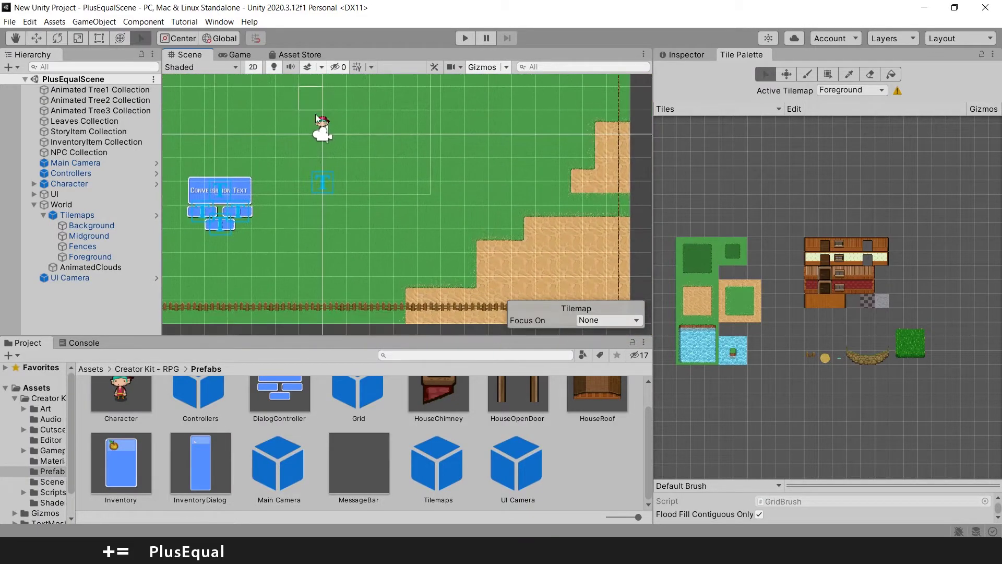
scroll(387, 176, down, 5)
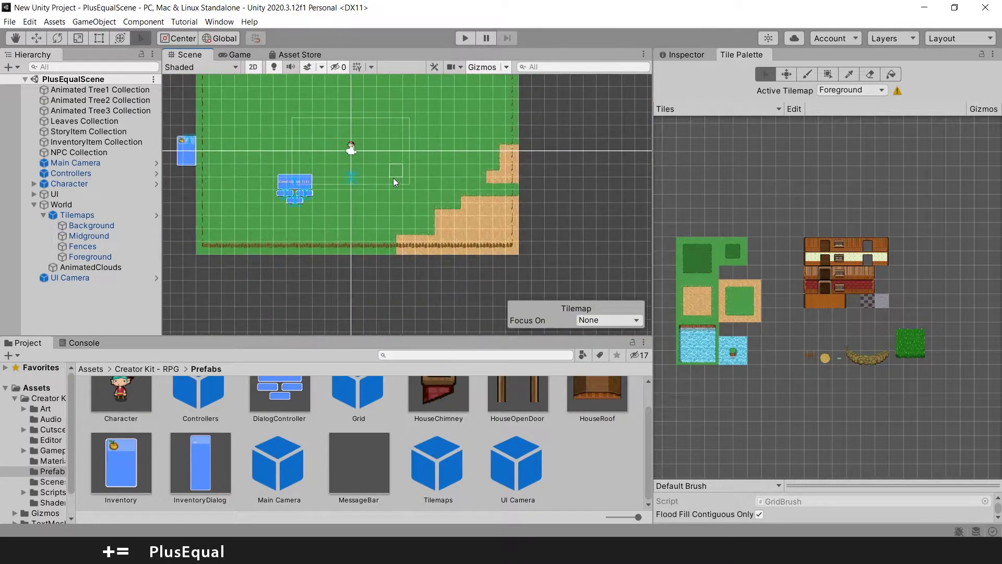
scroll(393, 178, up, 5)
middle_drag(344, 135, 467, 158)
scroll(469, 161, down, 4)
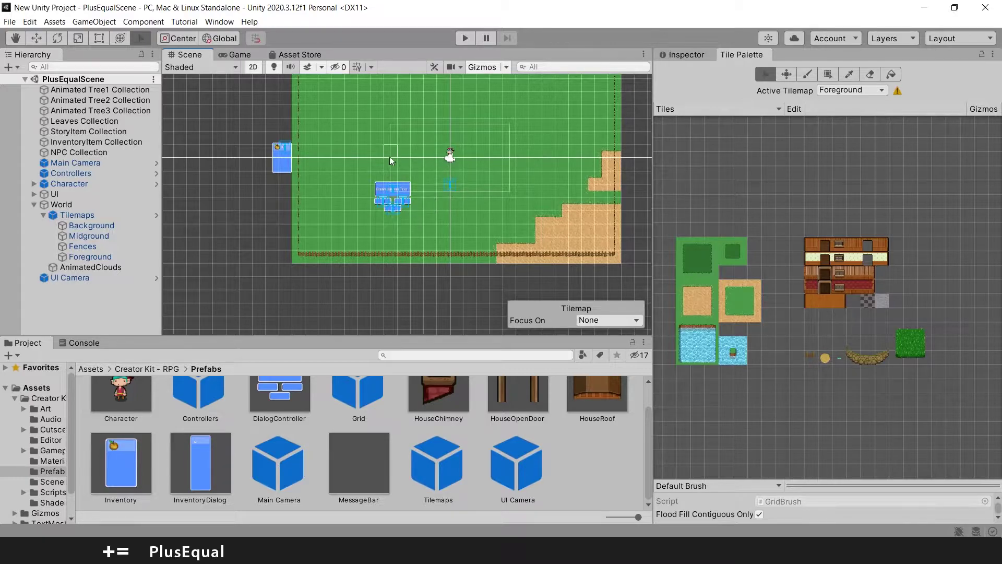
middle_drag(435, 143, 396, 220)
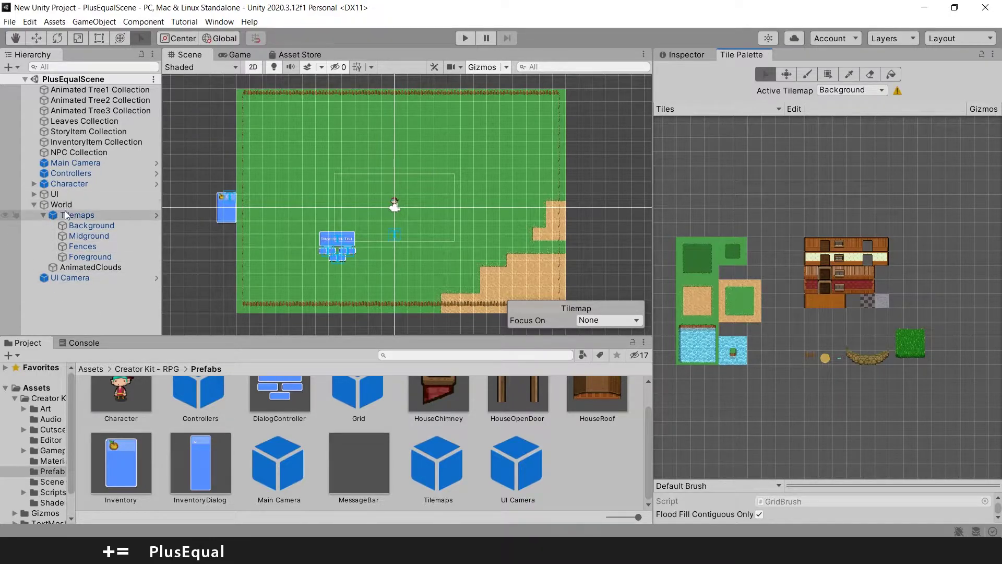
Step: Cycle through the Background, Midground, Fences and Foreground tilemaps, finishing on Background
click(103, 226)
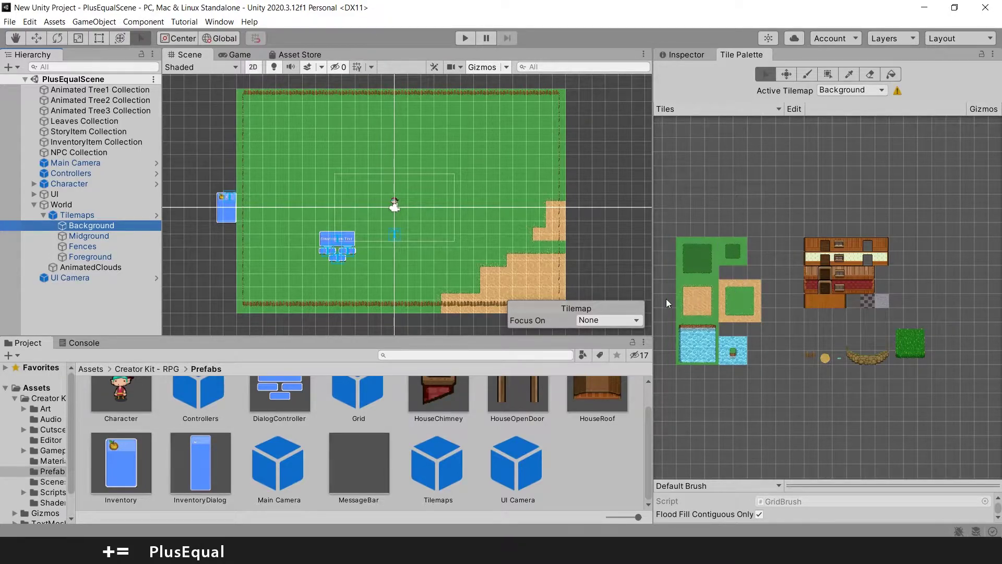
click(110, 236)
click(110, 228)
click(113, 235)
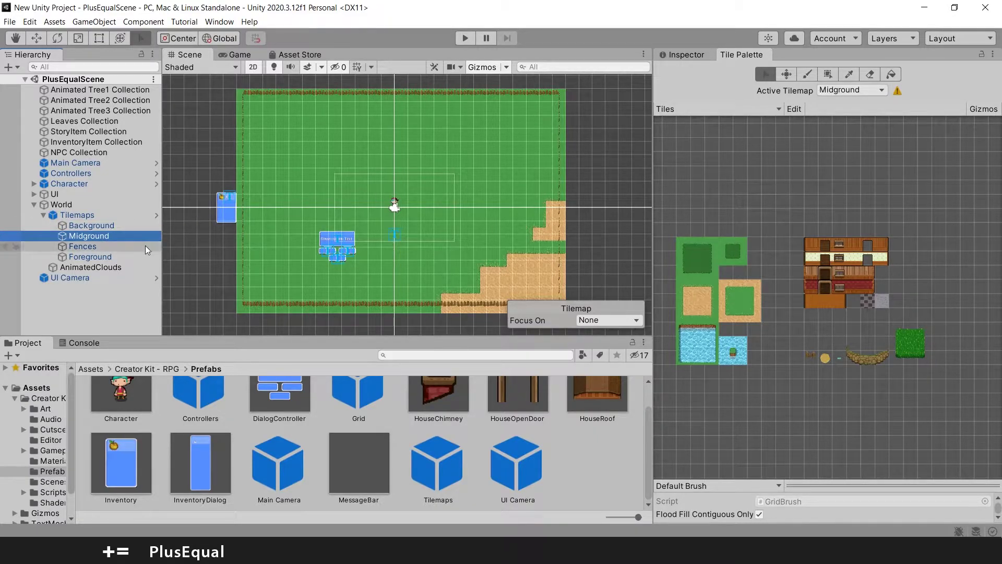
click(105, 248)
click(113, 260)
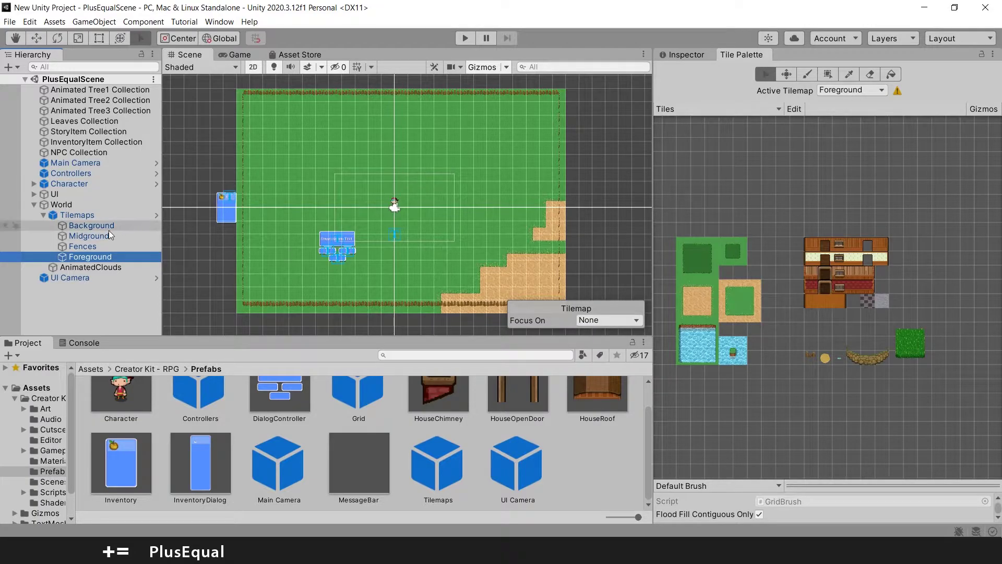
click(93, 225)
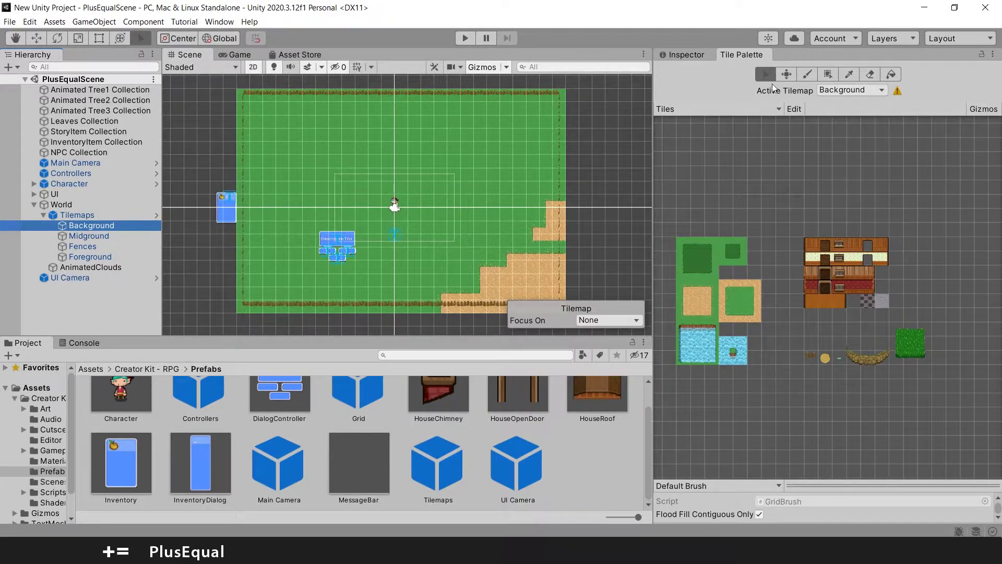
Step: Zoom into the Tile Palette and try the plain grass and dark grass tiles
click(680, 242)
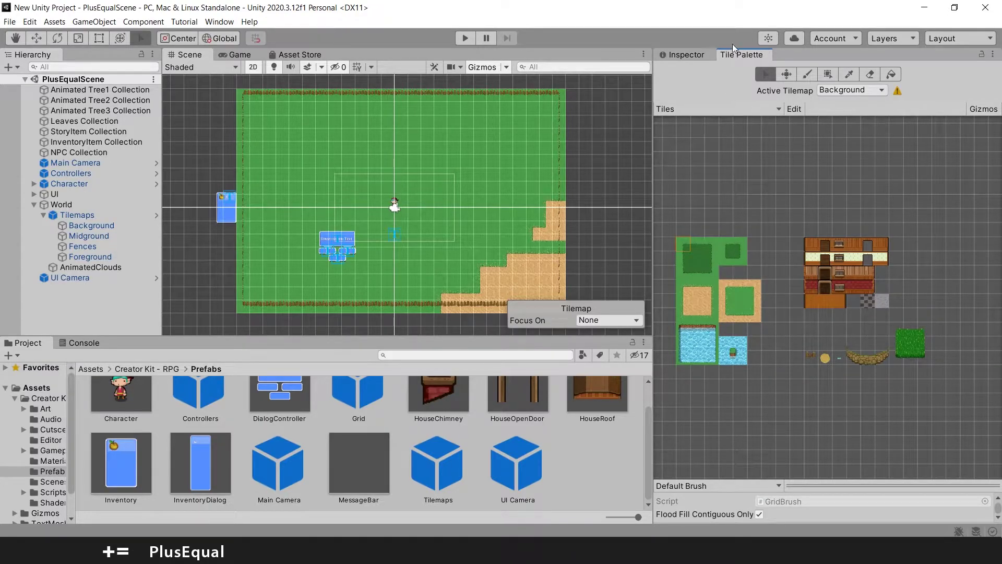
scroll(692, 250, up, 5)
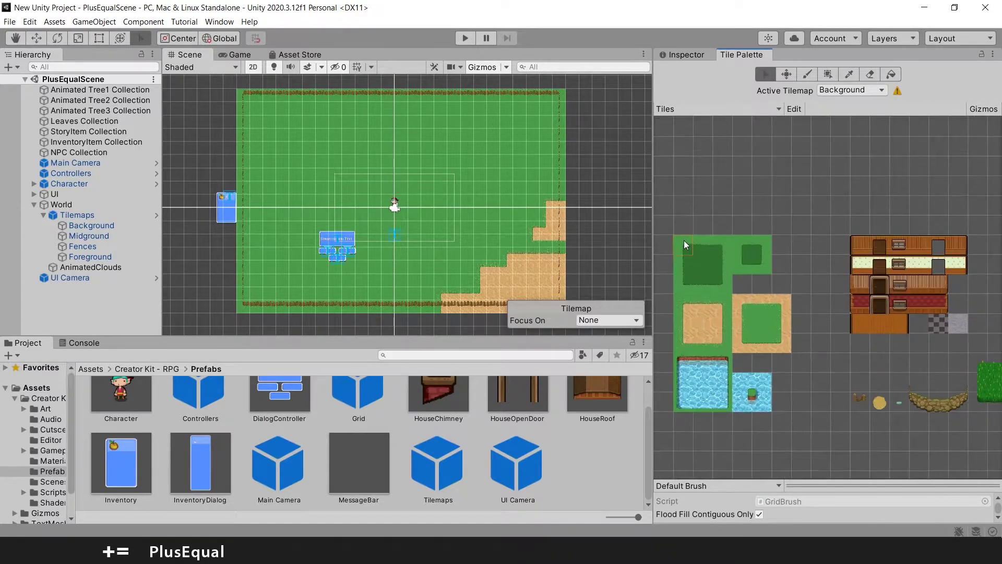
middle_drag(744, 200, 739, 175)
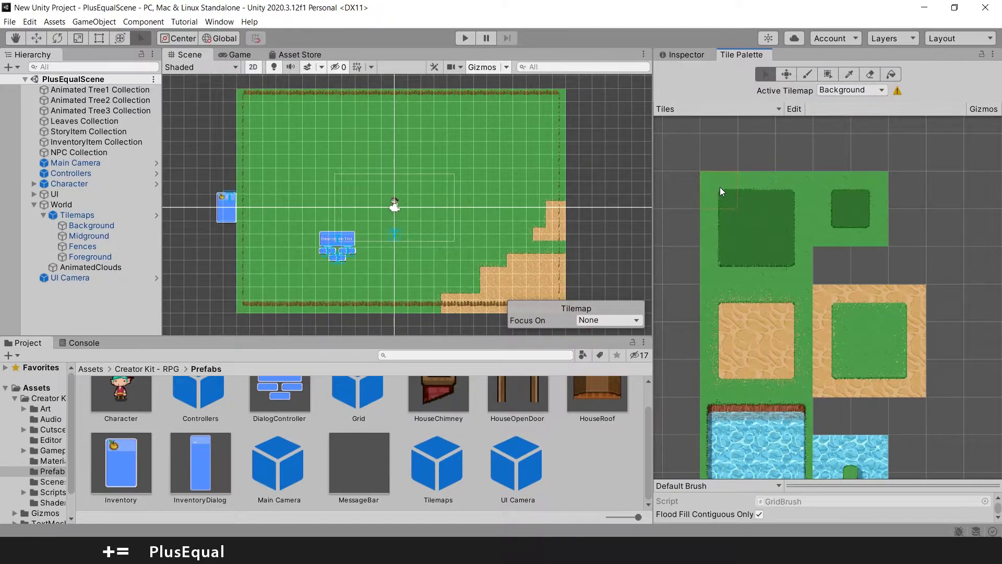
click(719, 187)
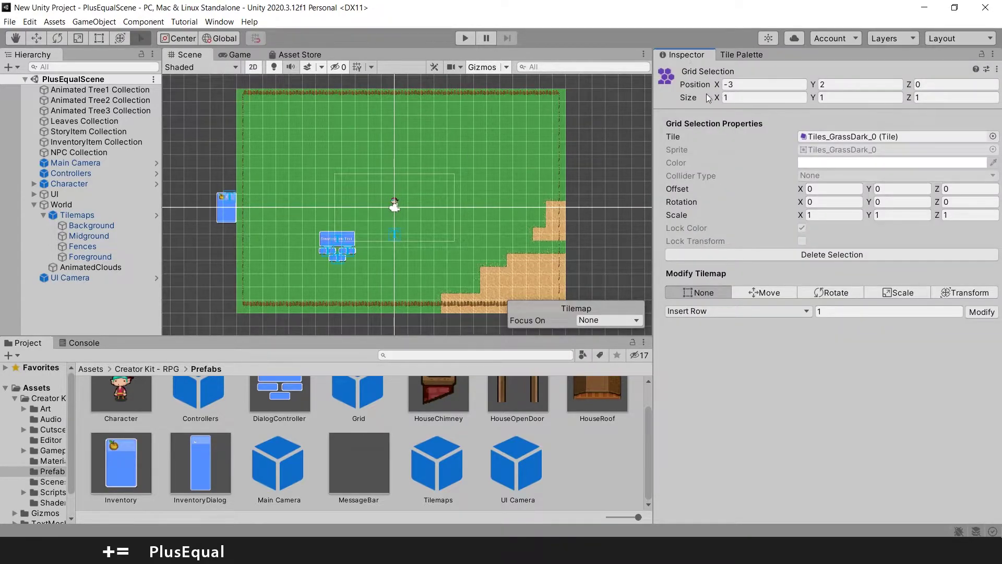
click(742, 56)
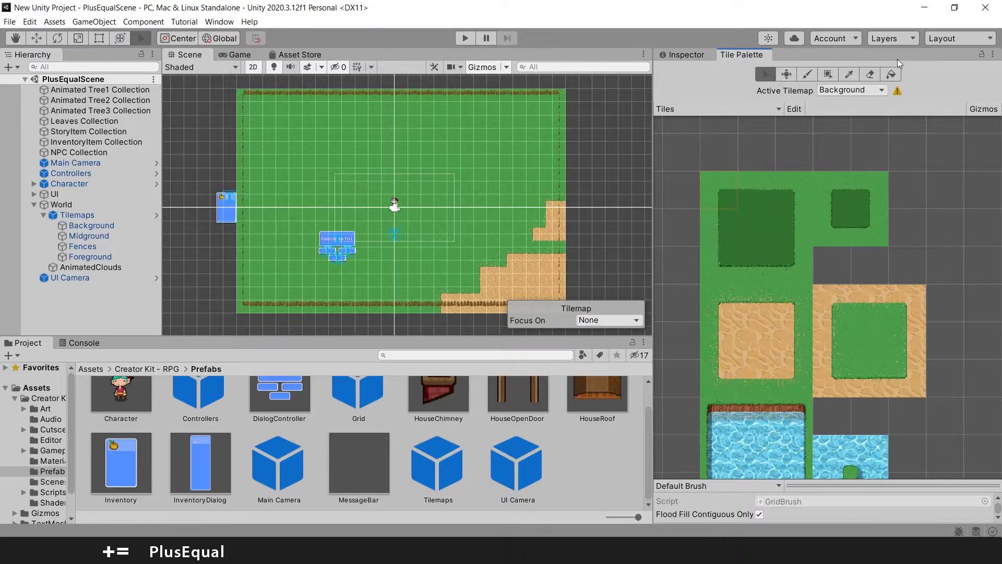
Step: Toggle the palette lock and settle on the top-left grass corner tile
click(981, 56)
click(981, 56)
click(724, 190)
click(744, 194)
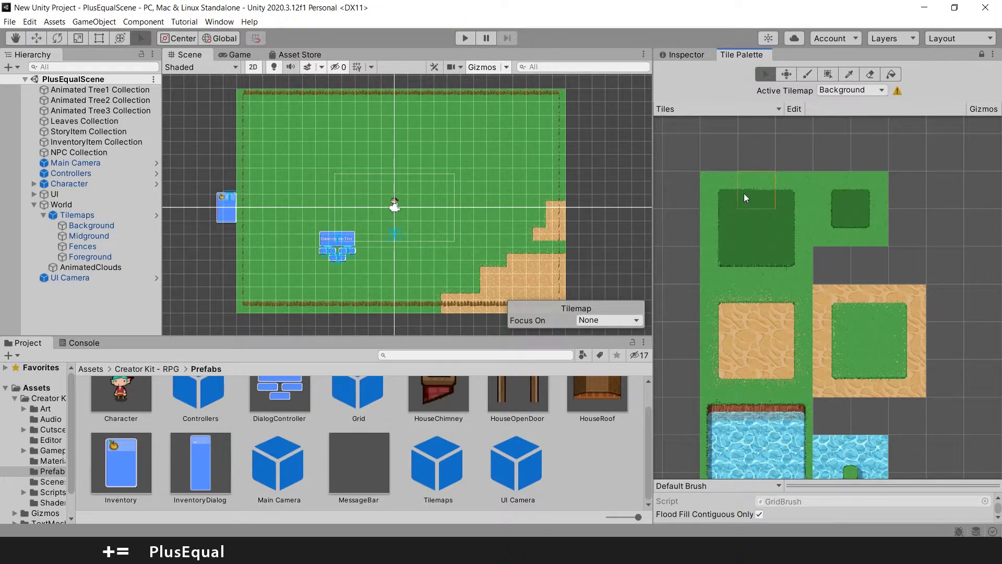
click(718, 192)
Step: With the Paint brush, lay dark grass tiles along the top row beneath the fence
click(806, 76)
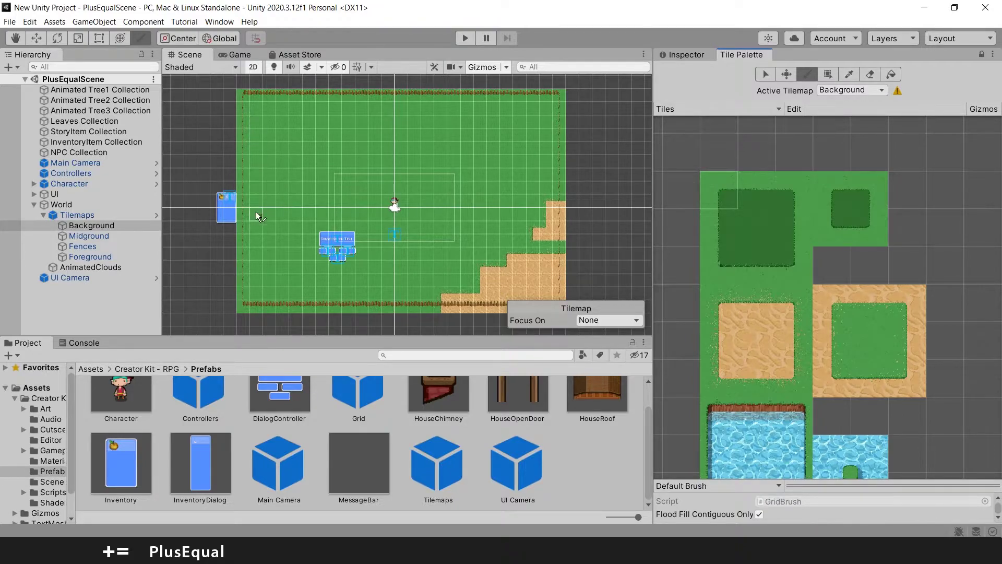
scroll(295, 198, up, 2)
scroll(295, 197, up, 1)
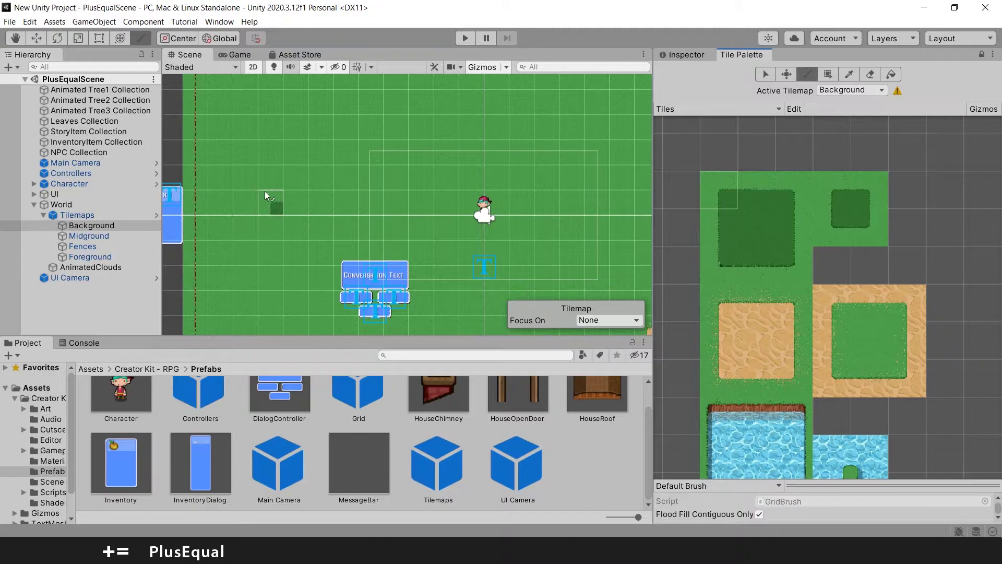
middle_drag(265, 191, 414, 299)
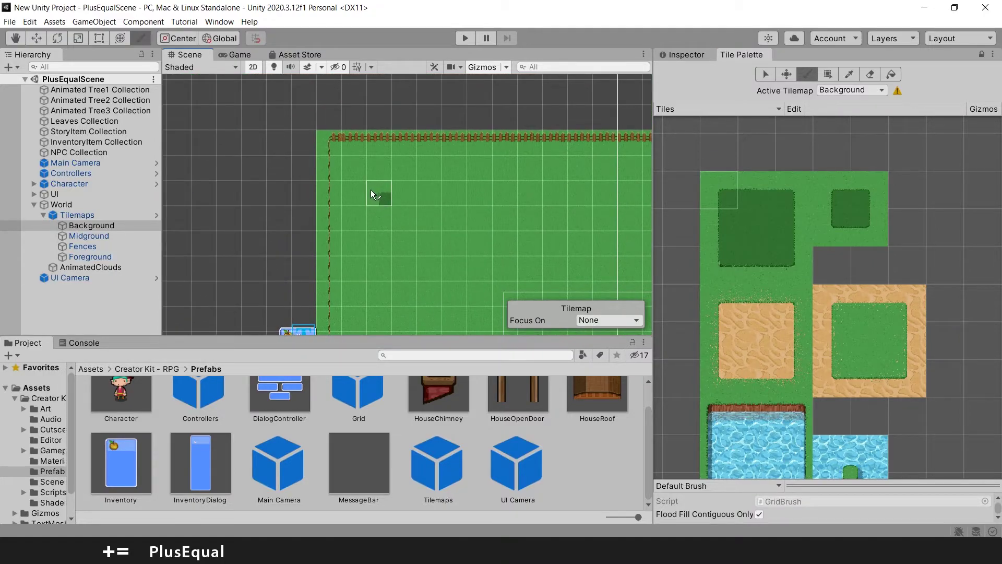
click(332, 147)
scroll(476, 190, down, 2)
middle_drag(537, 196, 392, 172)
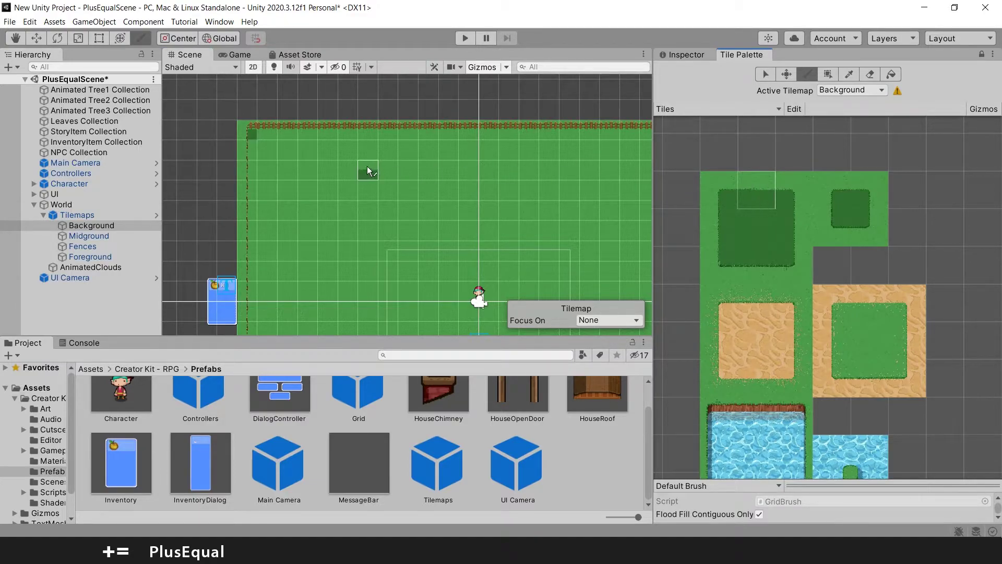
click(272, 126)
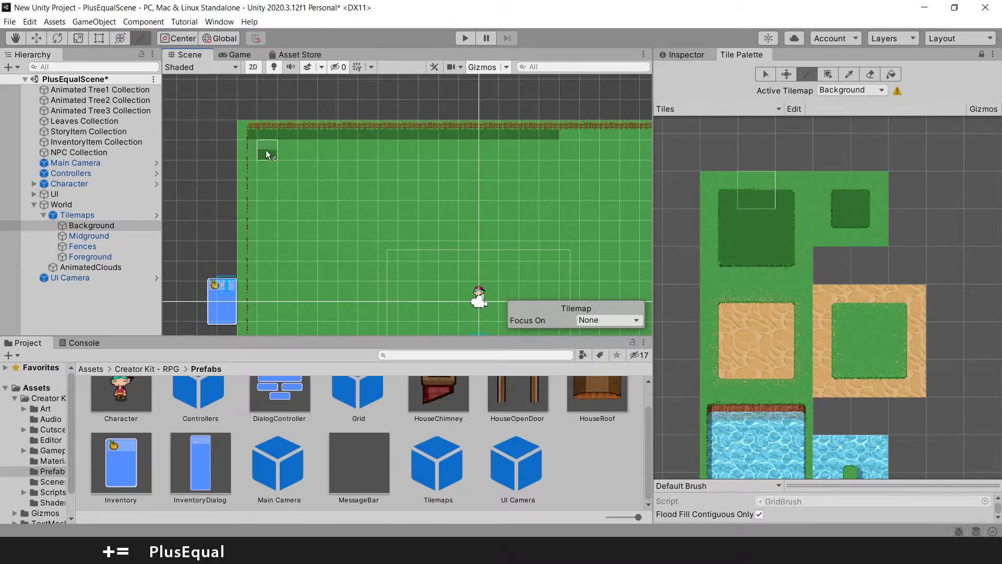
mouse_move(581, 177)
middle_down()
mouse_move(373, 178)
mouse_move(383, 141)
middle_up()
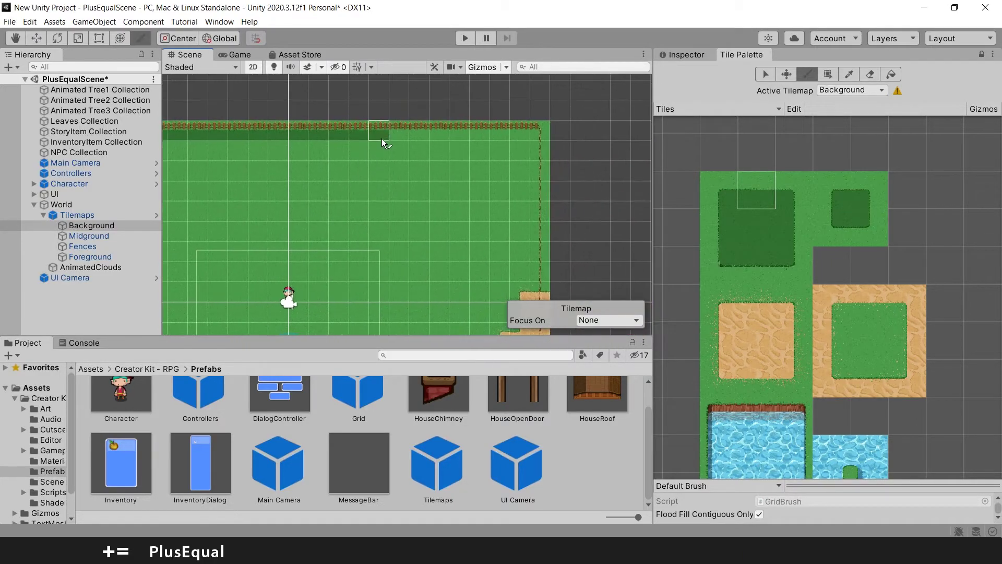
drag(489, 137, 515, 135)
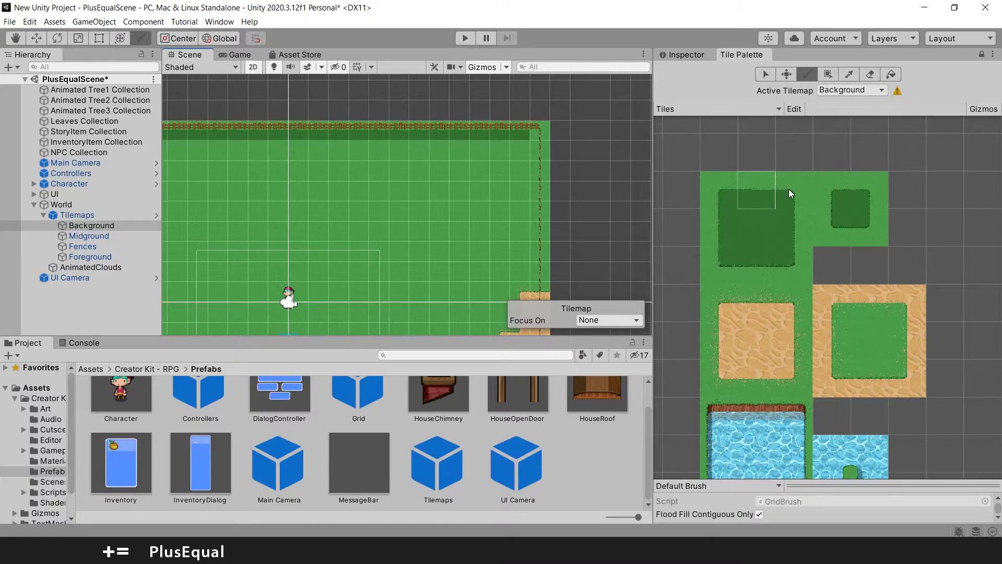
Step: Paint the dark grass edge tile a short way down the map's right edge
key(i)
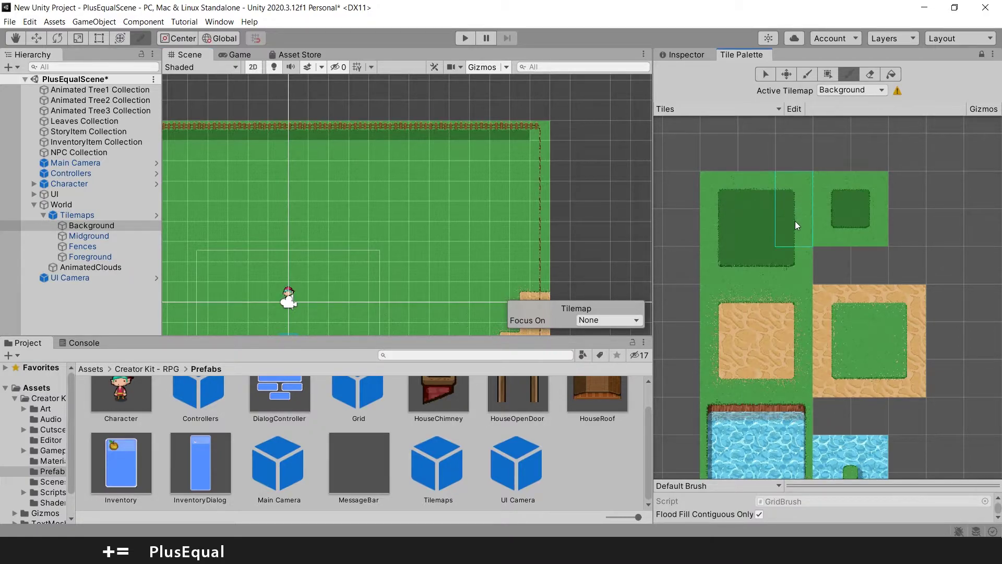
click(794, 224)
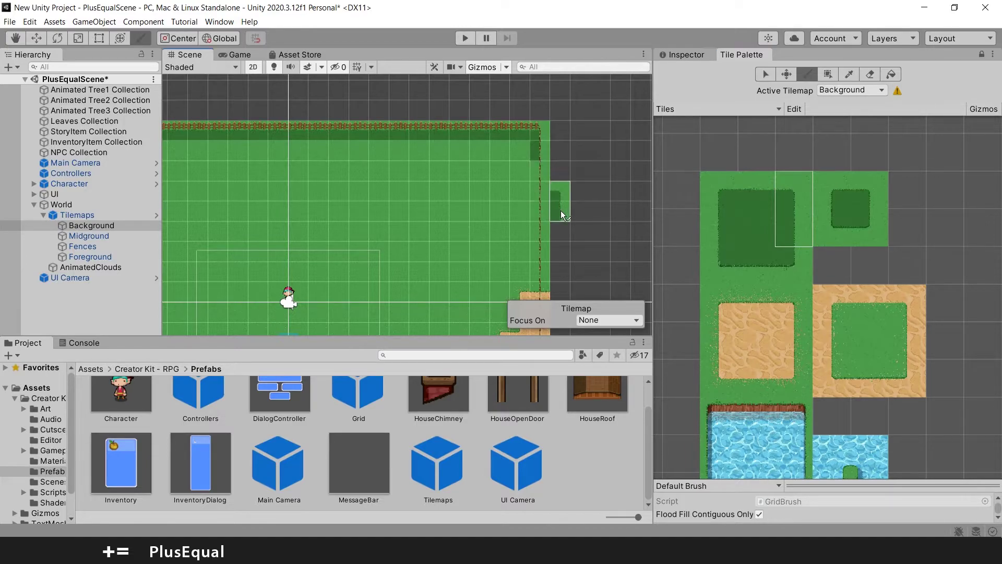
scroll(562, 212, down, 3)
middle_drag(568, 214, 586, 174)
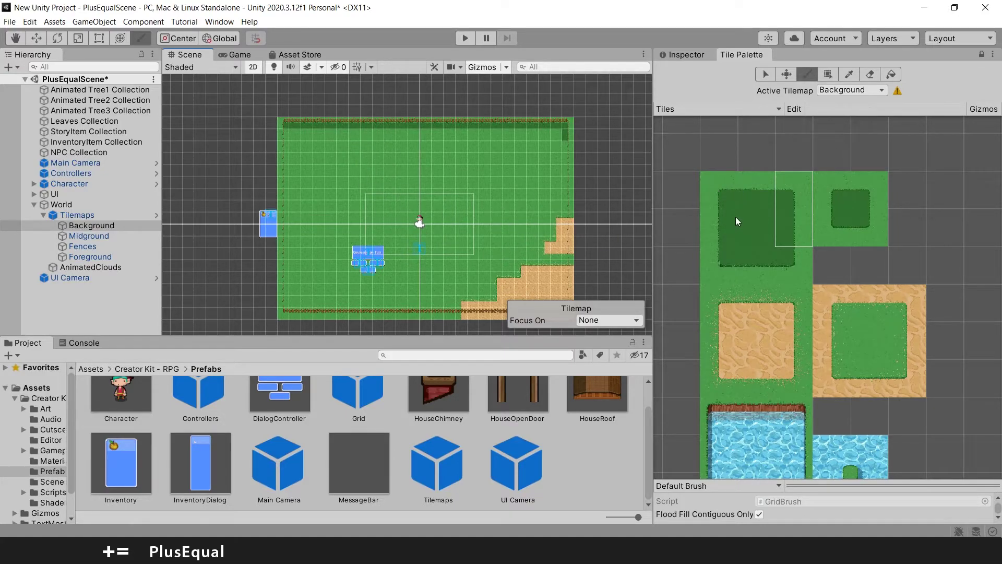
Step: Stamp a small and a large dark grass patch onto the grass
drag(822, 181, 870, 226)
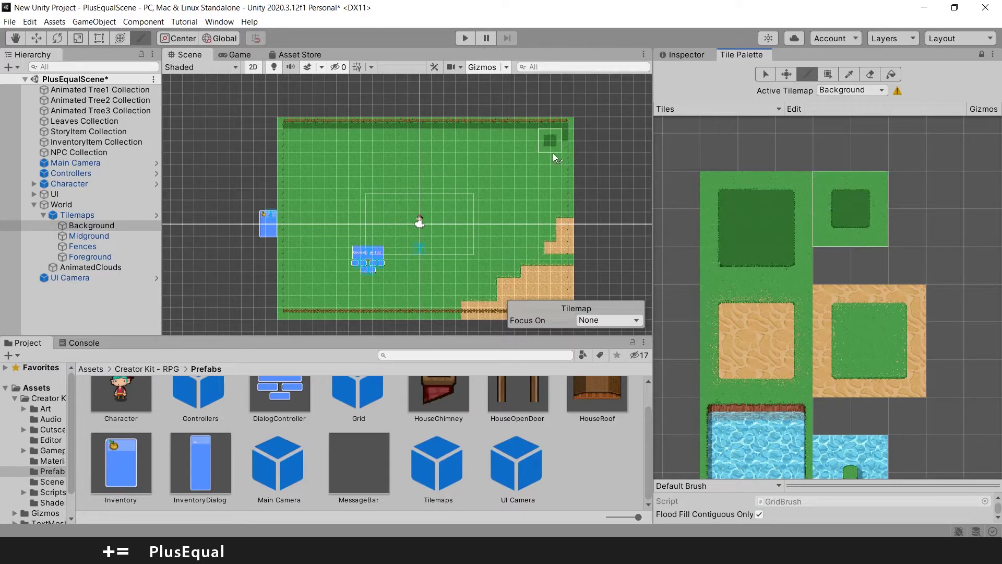
click(541, 159)
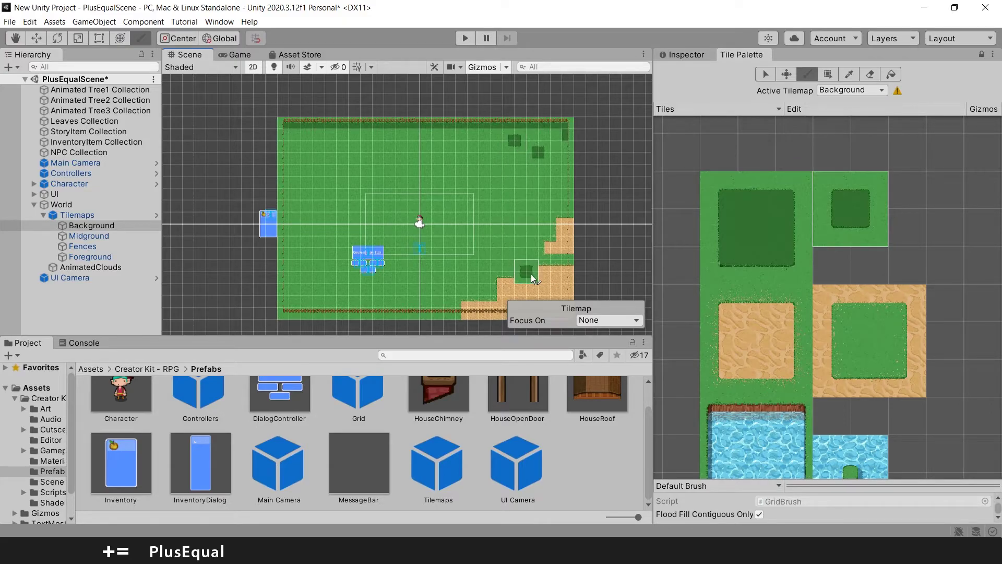
drag(713, 183, 800, 261)
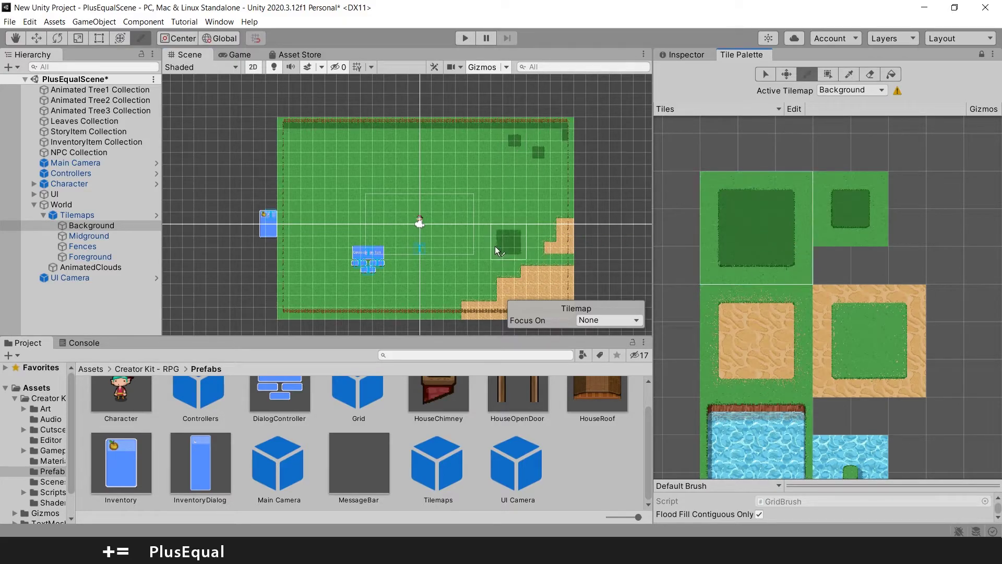
click(520, 184)
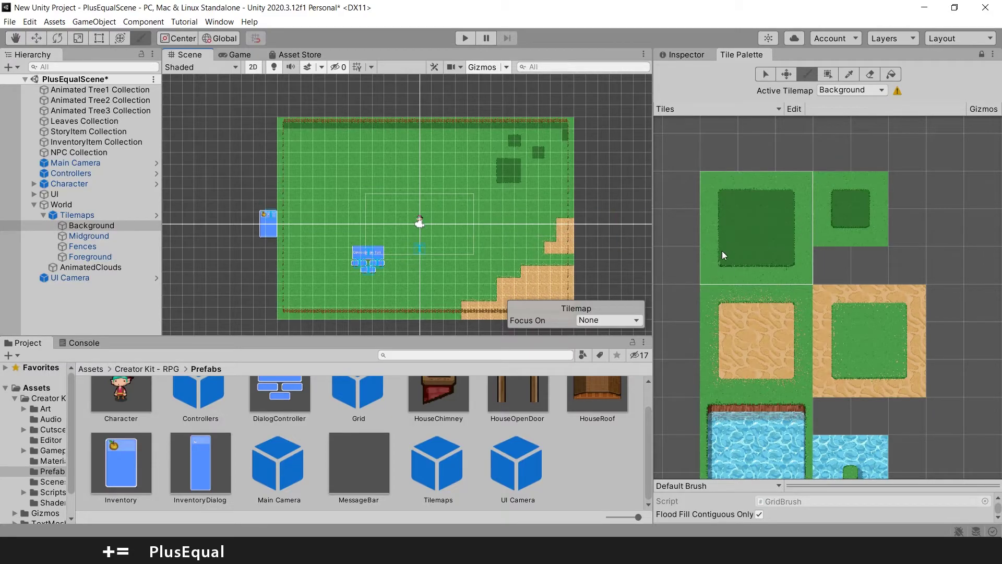
Step: Place a block of water tiles as a pond in the upper left of the map
scroll(758, 303, down, 4)
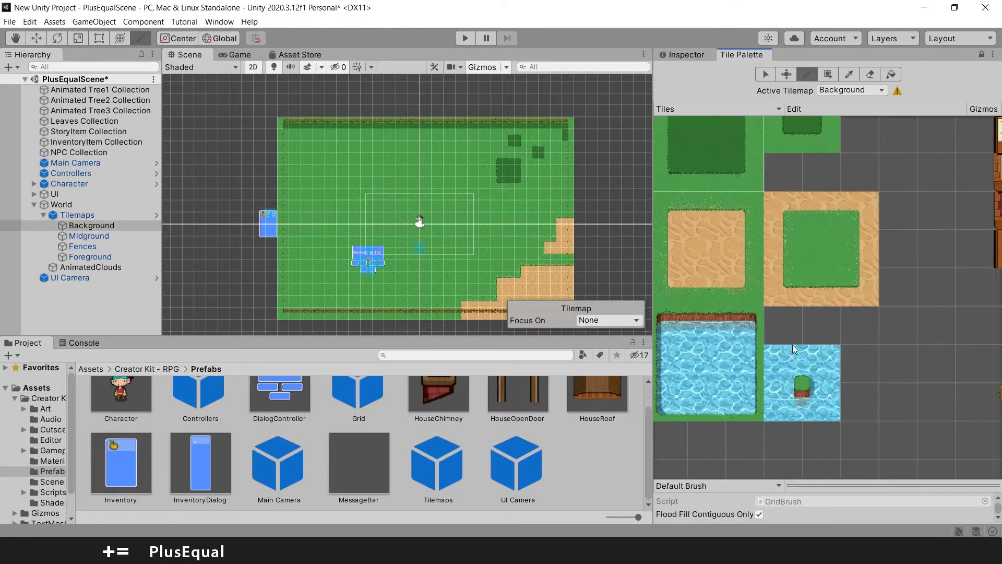
middle_drag(792, 344, 793, 331)
mouse_move(686, 269)
mouse_down()
mouse_move(756, 317)
mouse_move(781, 361)
mouse_up()
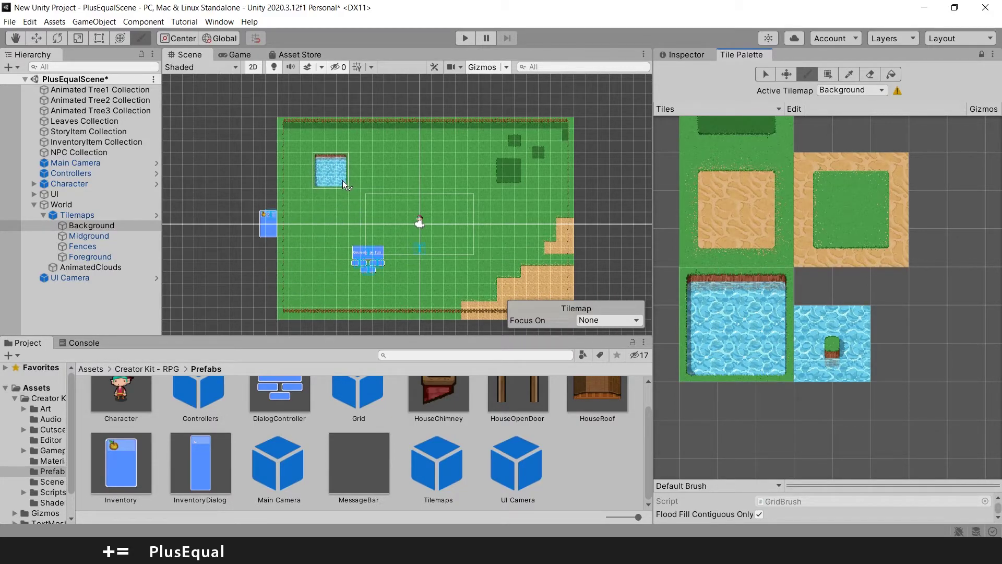
click(342, 180)
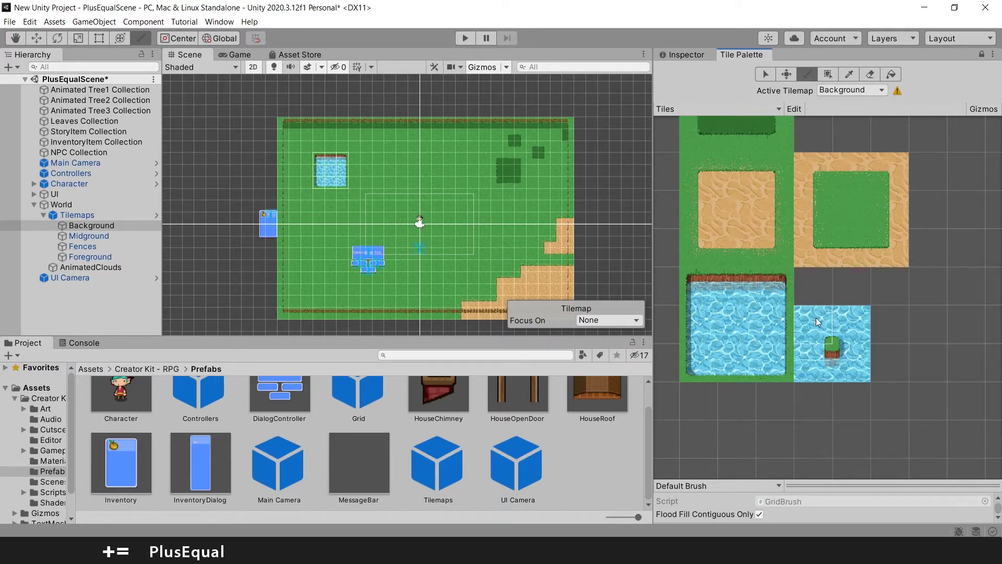
Step: Pick a column of water edge tiles and widen the pond on its right side
click(832, 349)
scroll(341, 182, up, 6)
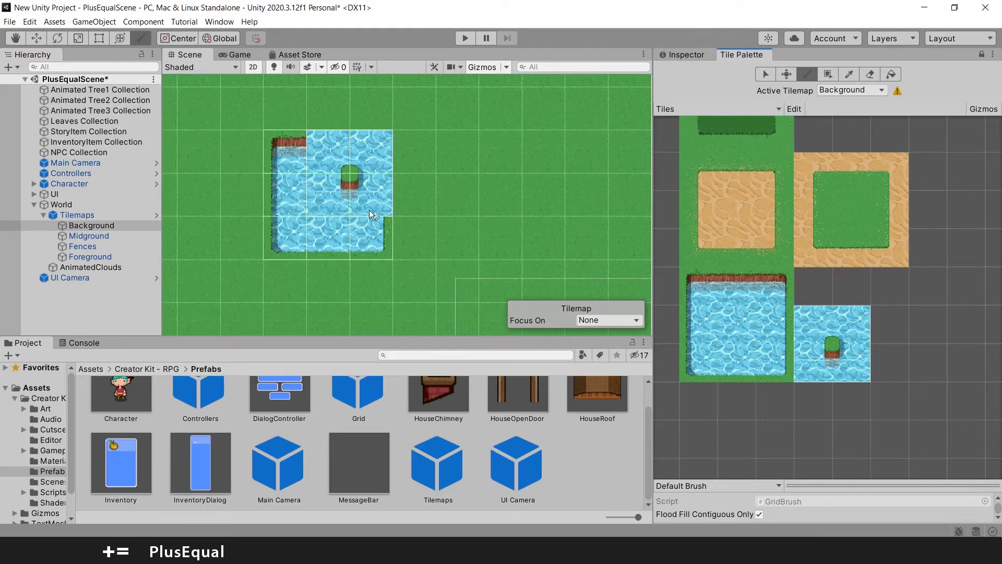
scroll(367, 221, down, 5)
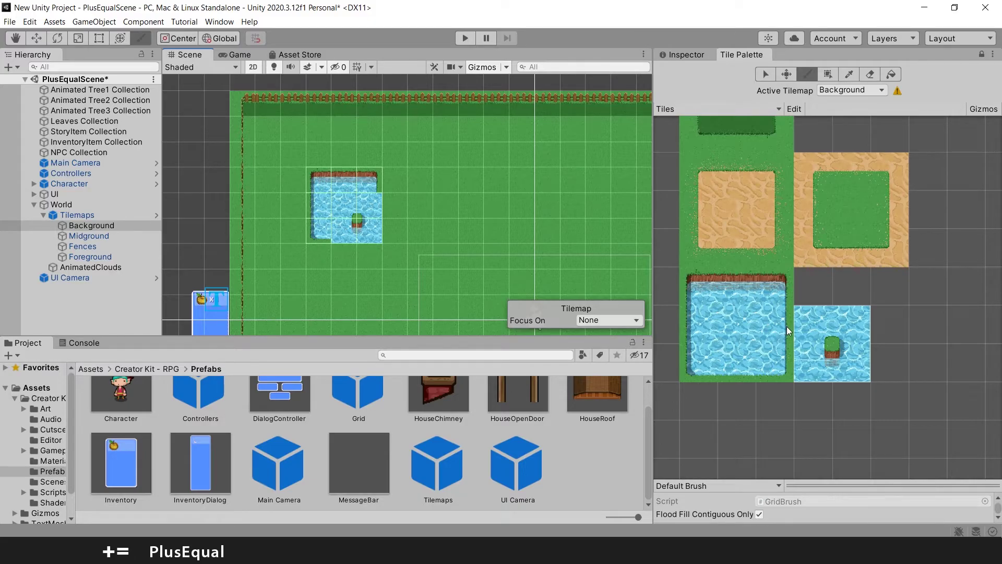
click(745, 285)
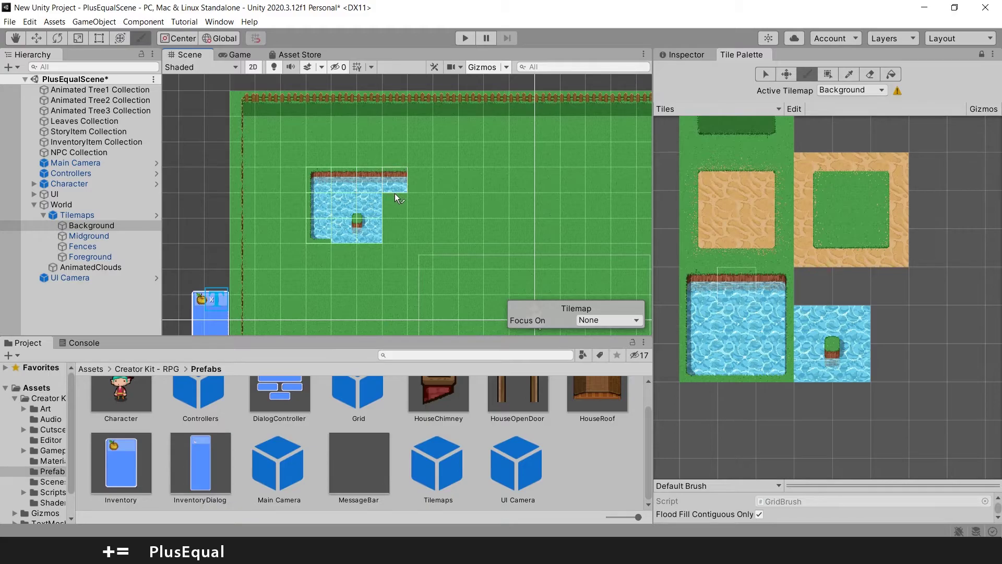
click(777, 290)
drag(778, 291, 775, 353)
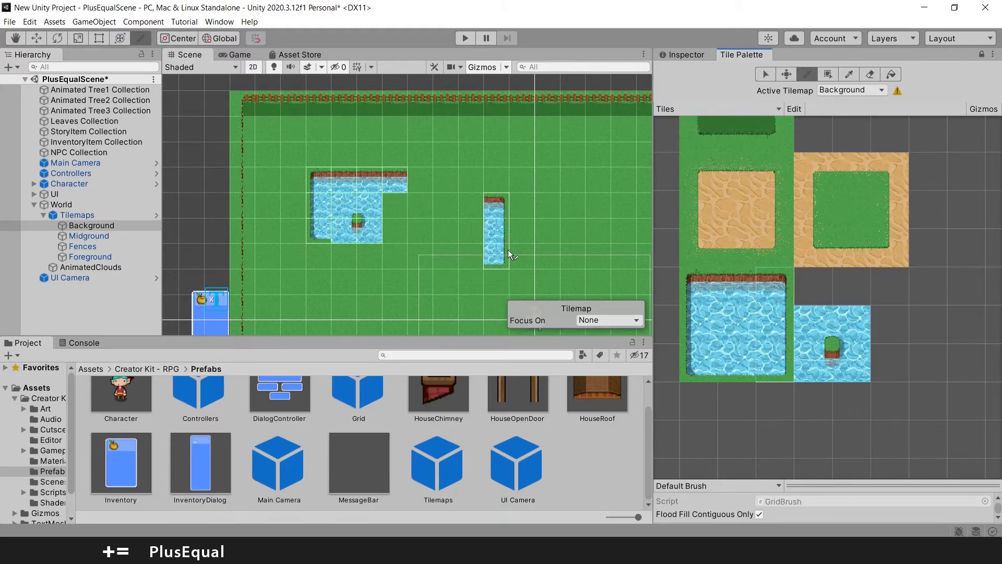
click(401, 235)
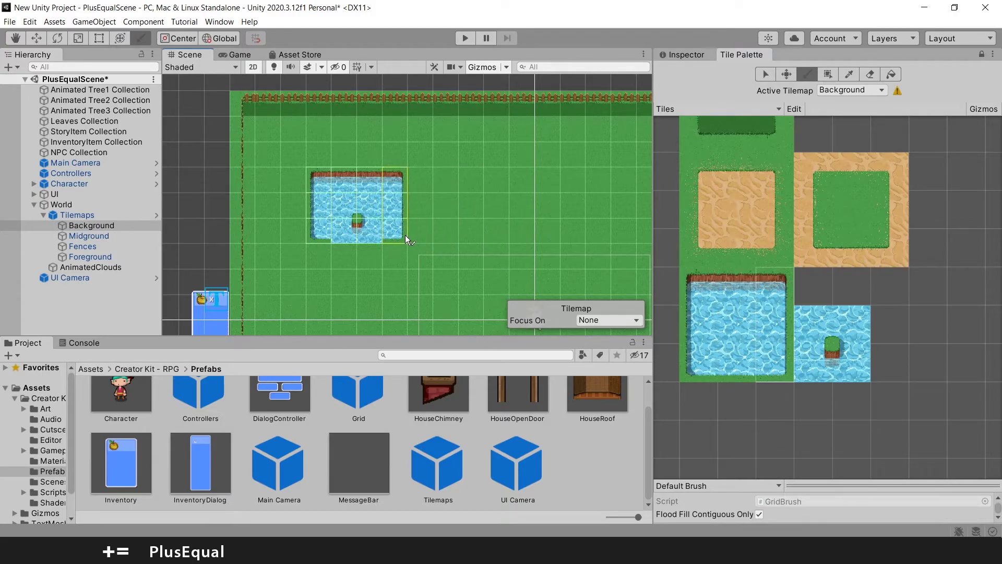
Step: Paint a continuous water row below the pond from the bottom water cells
key(i)
drag(736, 359, 683, 358)
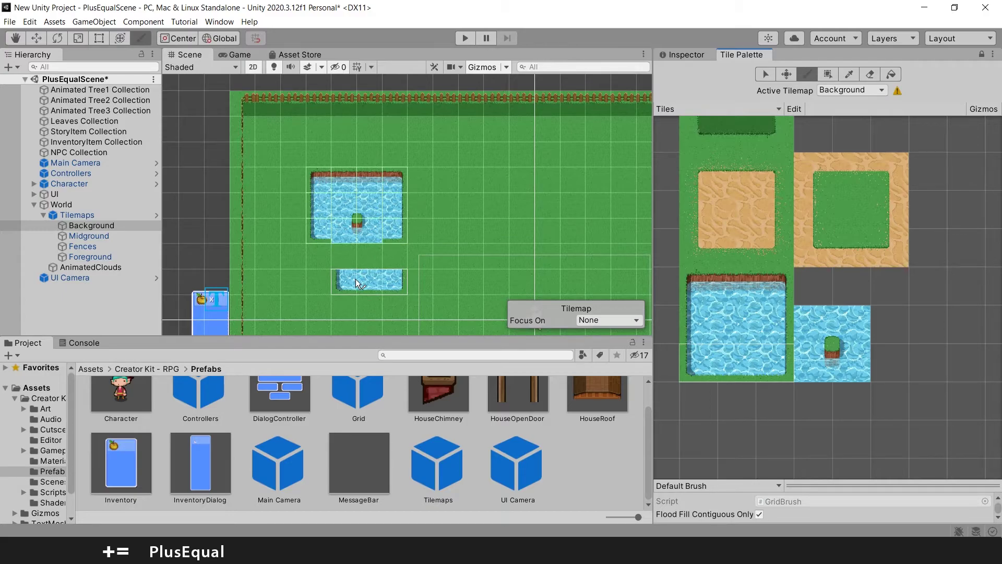
click(355, 279)
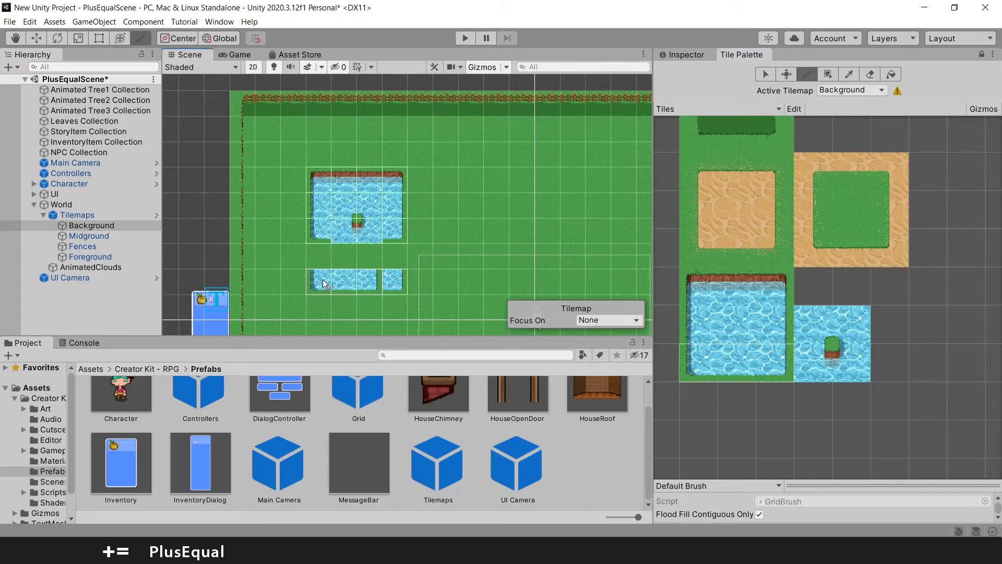
click(323, 280)
key(i)
click(708, 360)
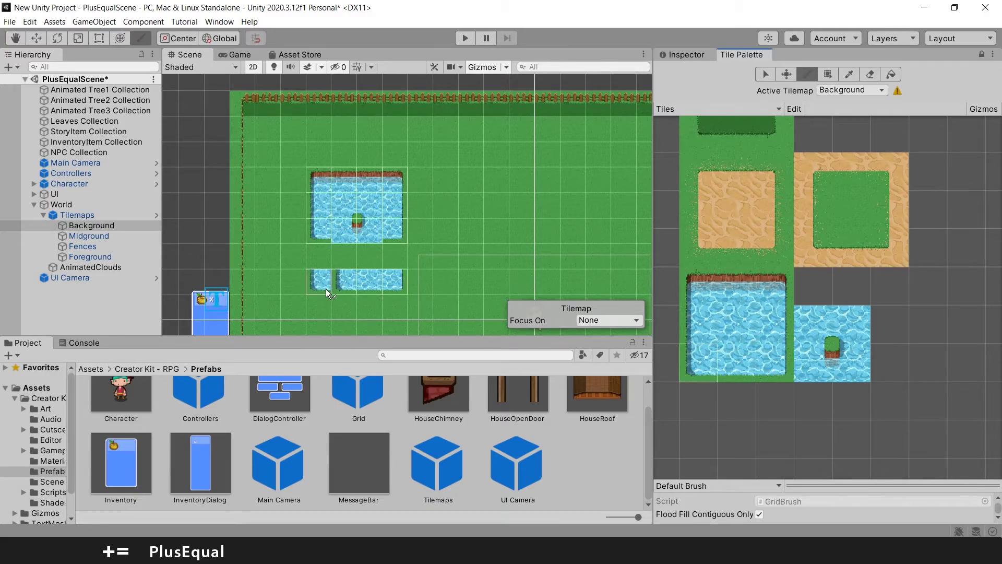
key(i)
click(737, 360)
drag(344, 282, 397, 281)
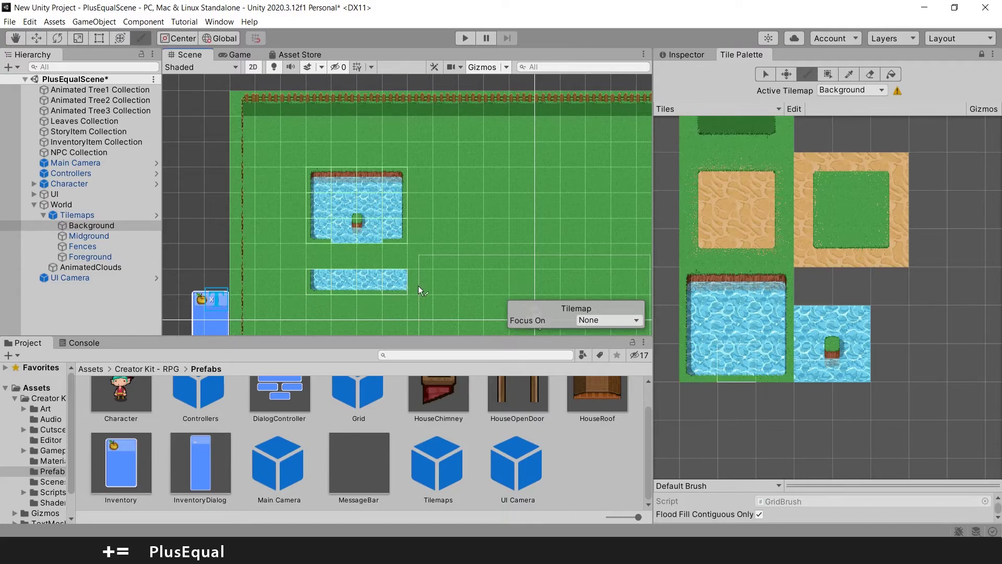
Step: Join the pond to the bottom strip and fill the remaining grass notches with water
click(774, 363)
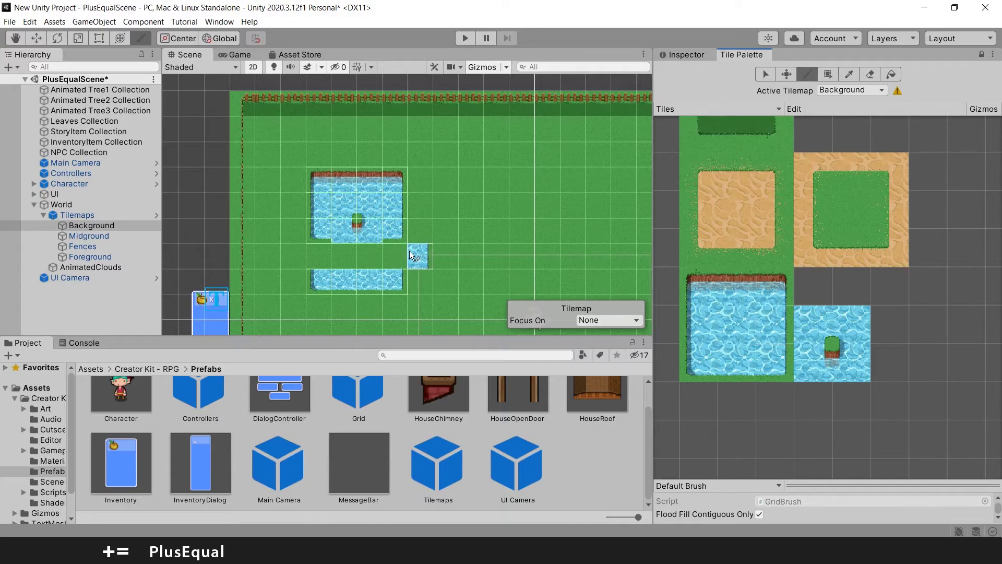
click(393, 256)
click(373, 264)
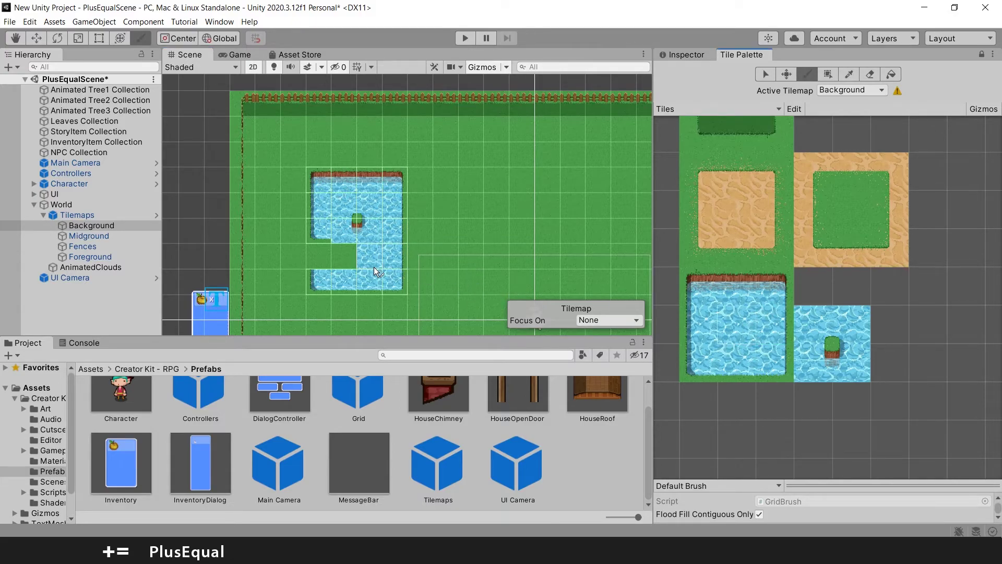
click(350, 261)
click(698, 324)
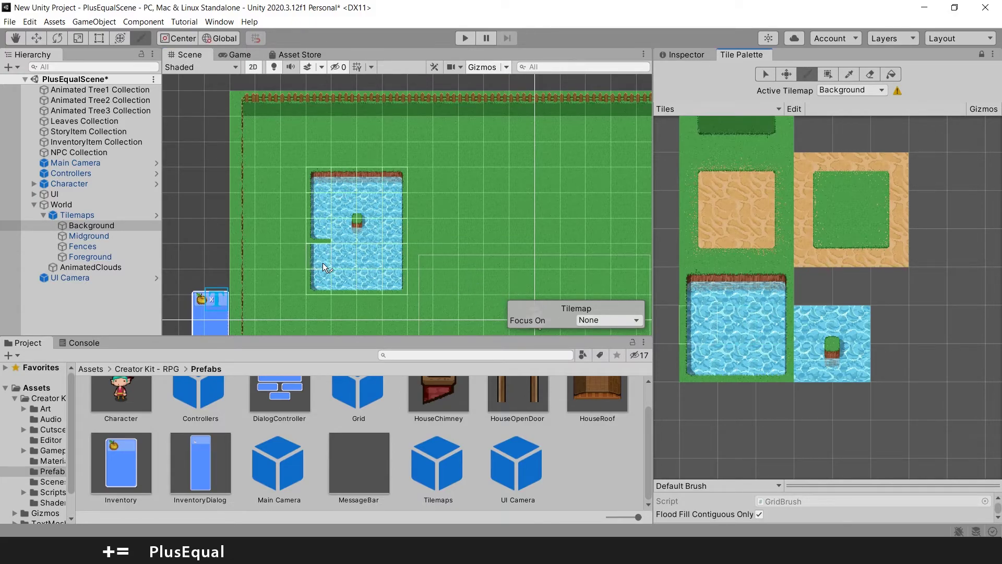
click(323, 262)
Step: Frame the map's right side and paint dark grass edge tiles down its right column
scroll(416, 275, up, 1)
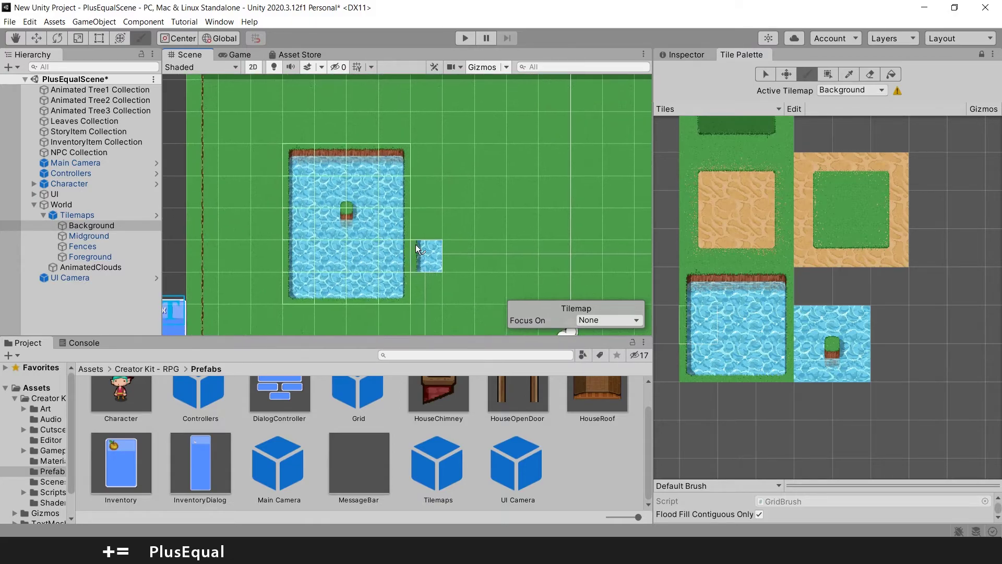
scroll(557, 259, down, 3)
scroll(456, 237, up, 2)
scroll(376, 229, up, 1)
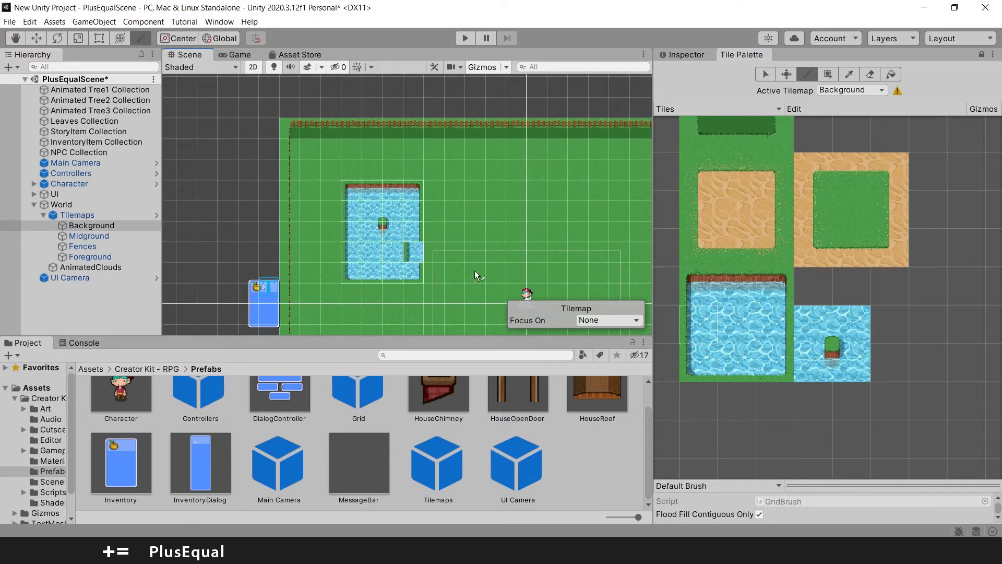
scroll(475, 270, down, 2)
middle_drag(613, 237, 567, 165)
scroll(566, 165, down, 1)
scroll(566, 166, down, 2)
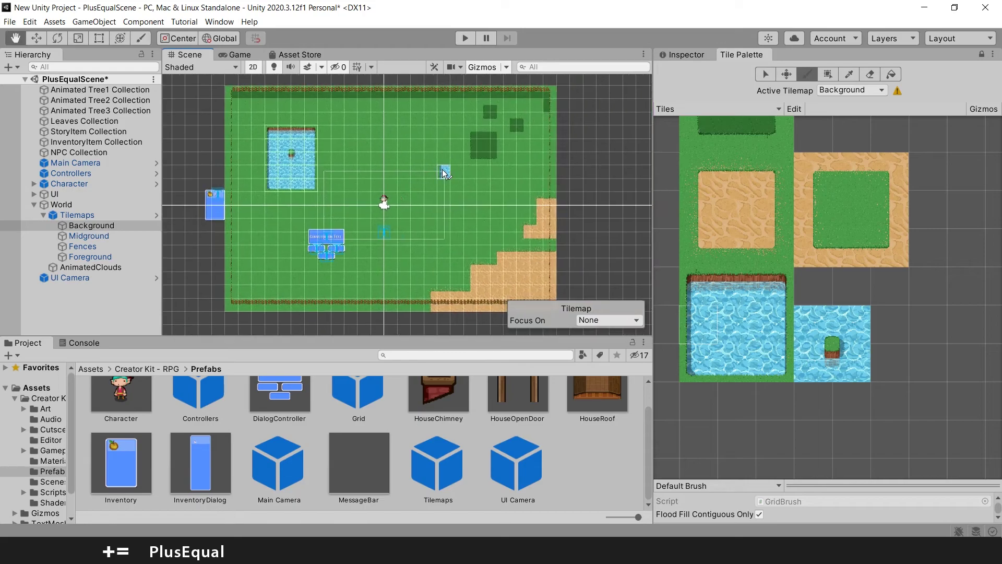
scroll(510, 202, up, 3)
scroll(567, 225, down, 1)
middle_drag(568, 225, 458, 129)
middle_drag(436, 163, 492, 226)
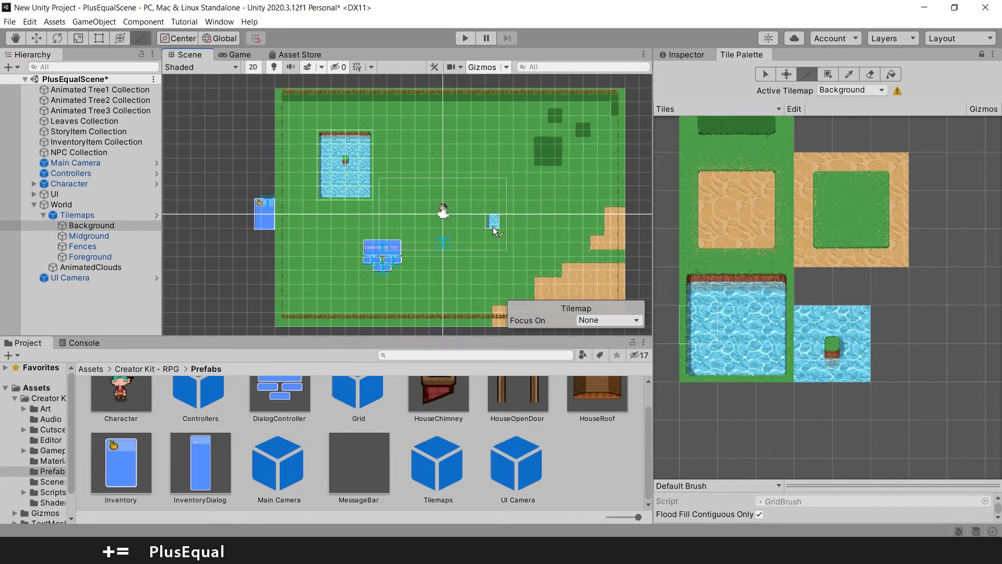
scroll(524, 248, down, 2)
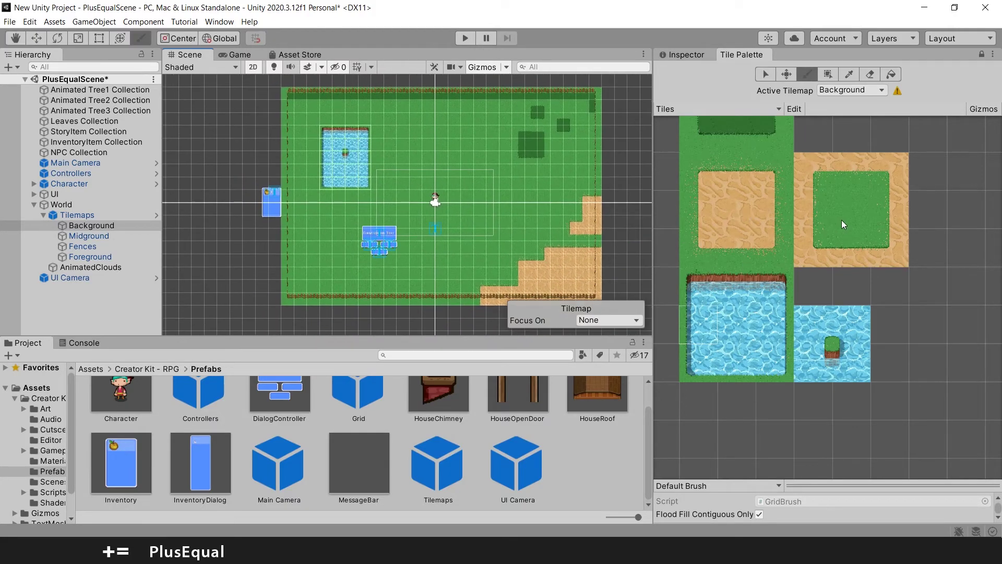
middle_drag(576, 209, 541, 236)
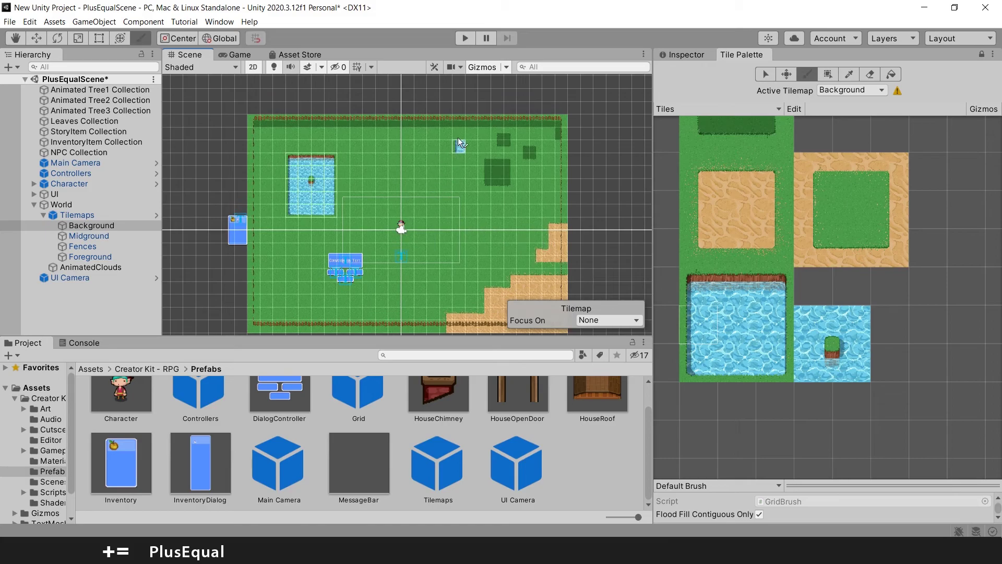
middle_drag(445, 202, 437, 176)
scroll(508, 167, down, 1)
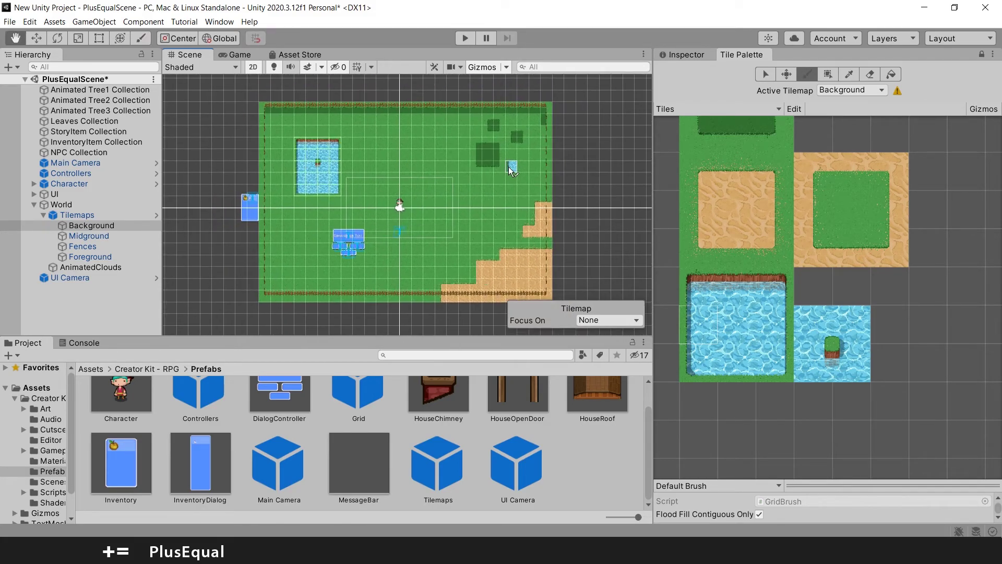
middle_drag(508, 166, 439, 191)
click(809, 163)
click(798, 195)
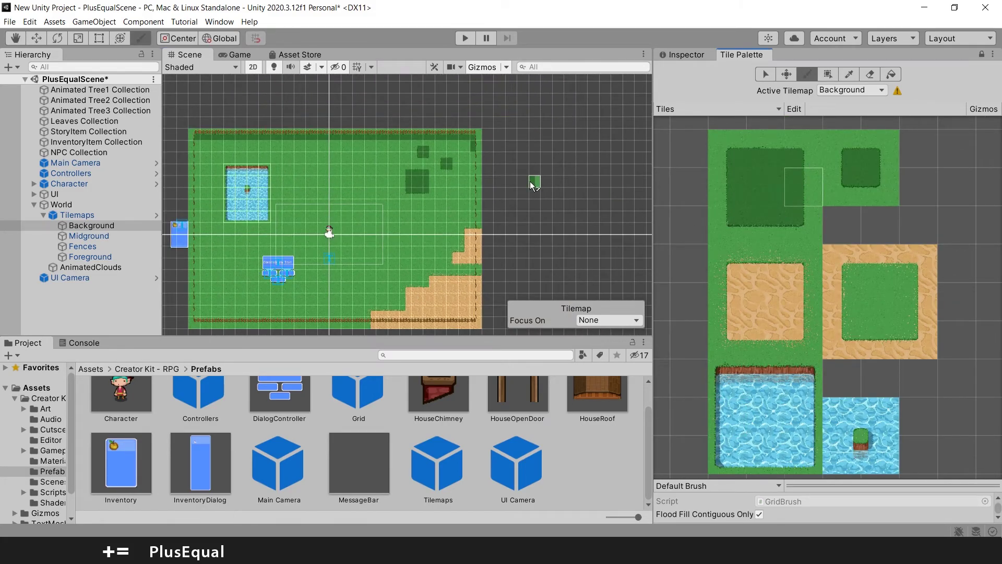
drag(474, 160, 475, 211)
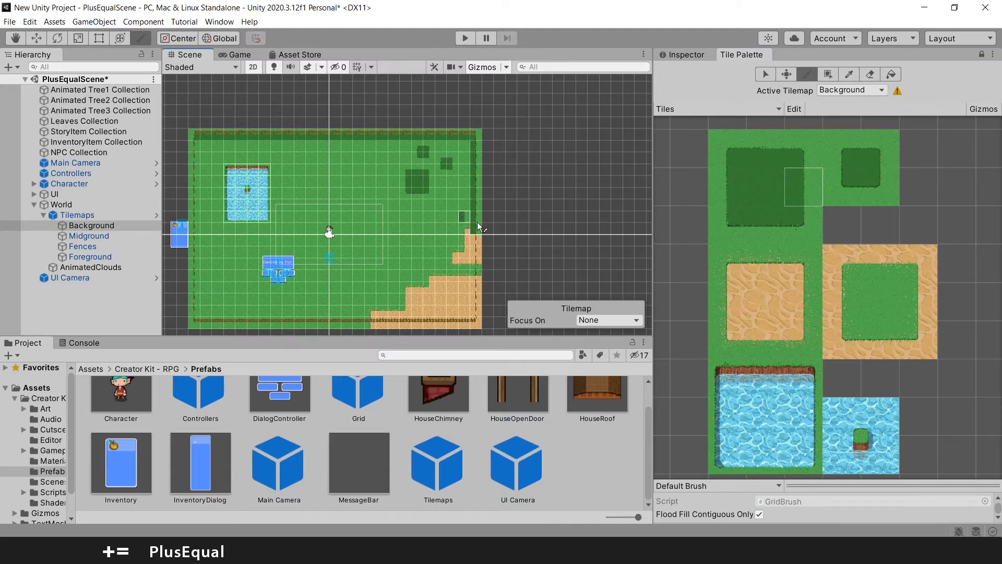
Step: Try the sand-edge tiles and settle on the grass-to-sand corner tile
click(841, 331)
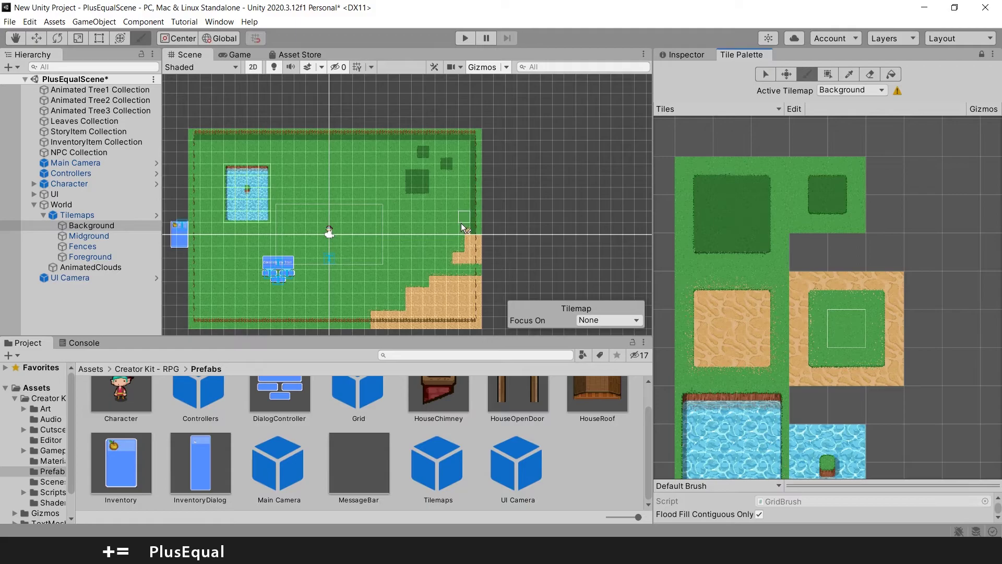
scroll(839, 353, down, 3)
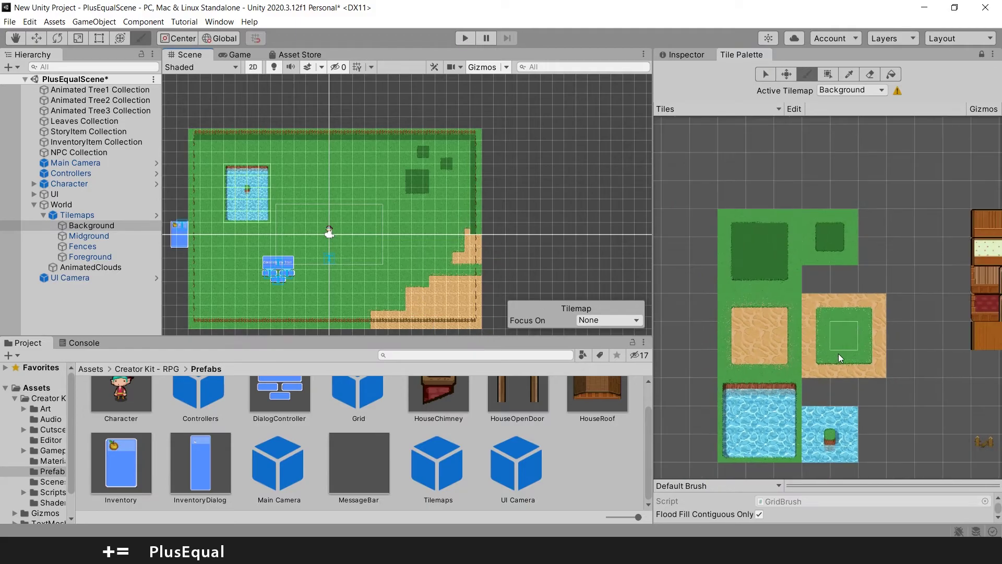
click(853, 280)
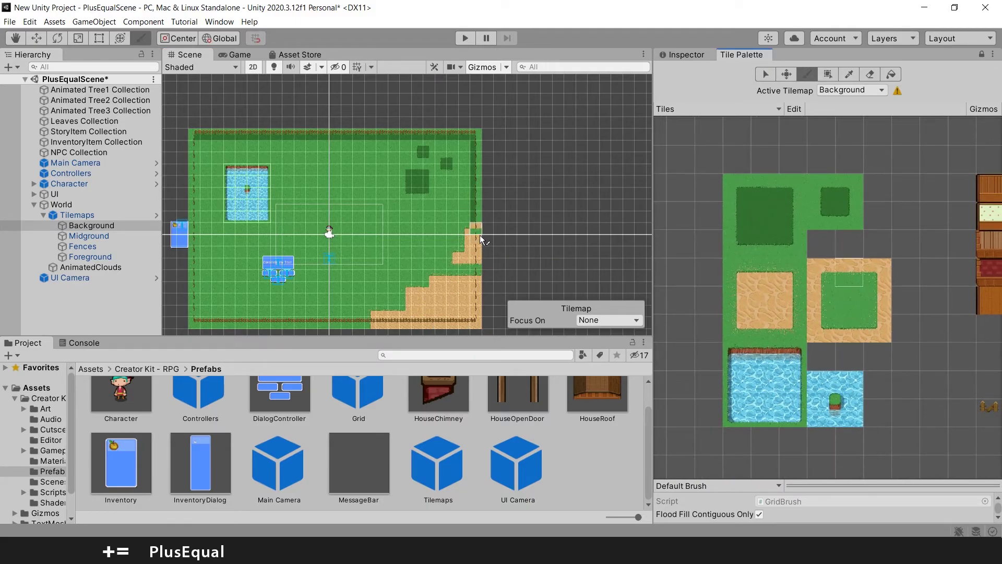
click(850, 332)
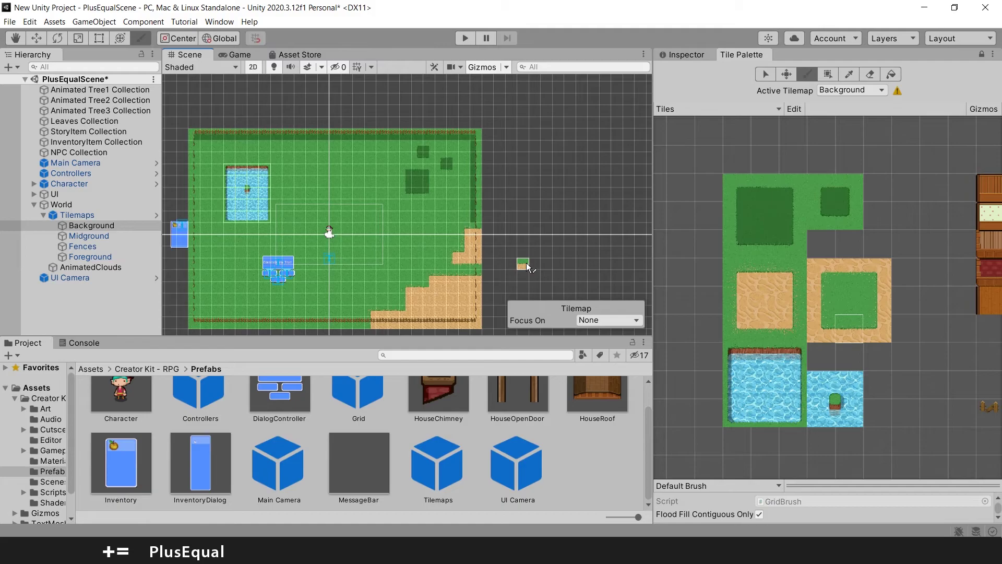
click(789, 266)
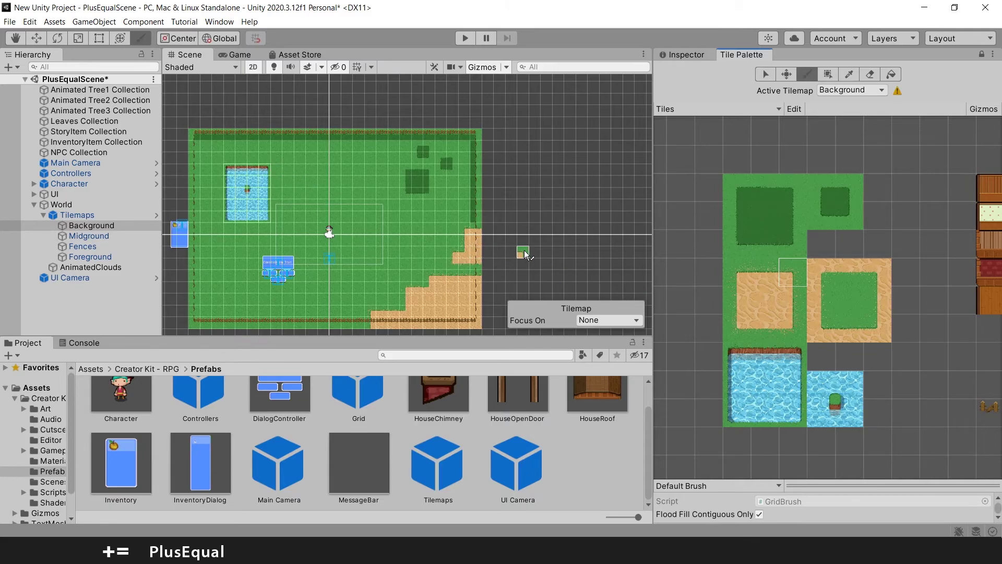
Step: Frame the whole map and save PlusEqualScene with File > Save
scroll(523, 250, down, 1)
middle_drag(413, 242, 448, 235)
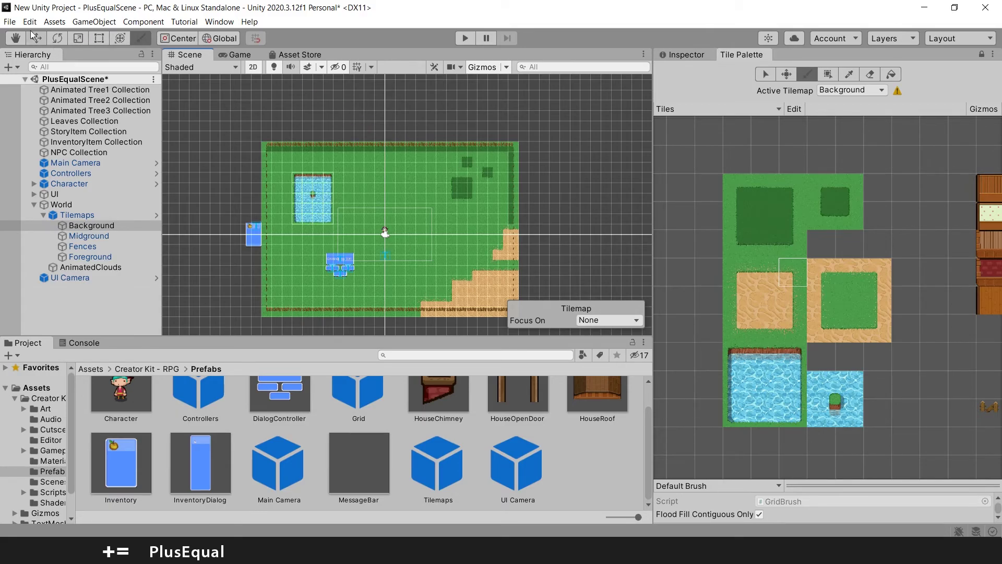
click(10, 21)
click(42, 76)
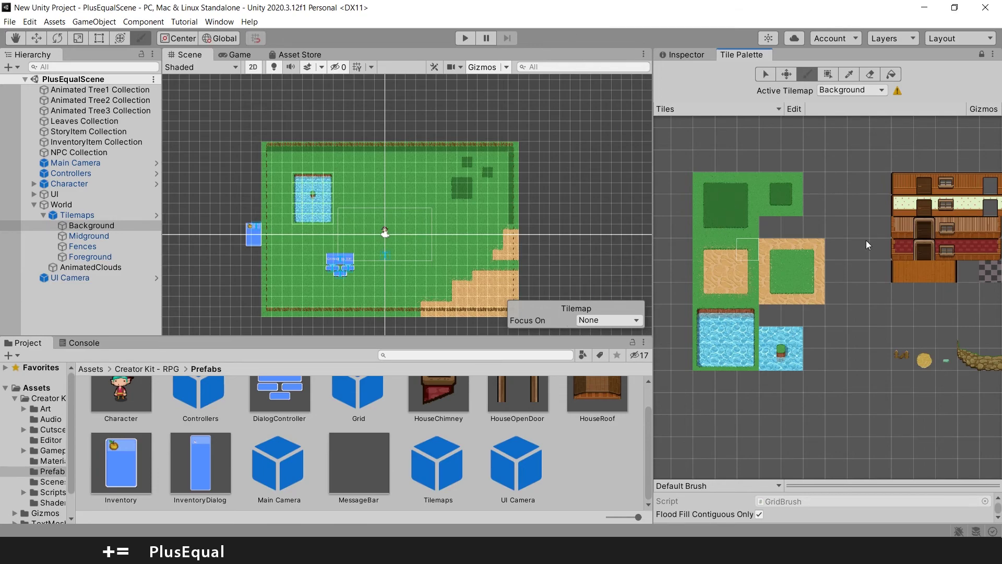
middle_drag(923, 184, 735, 206)
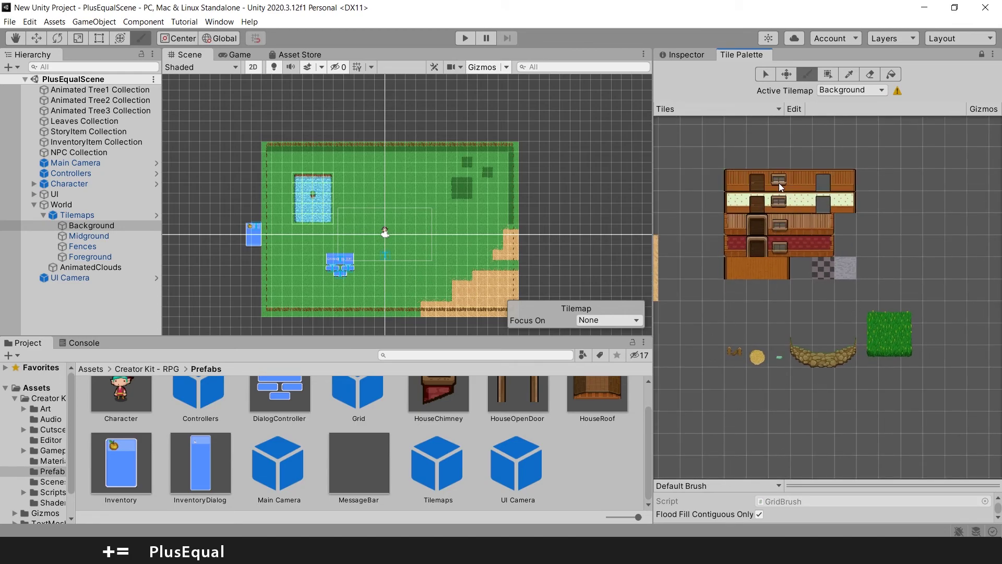
scroll(736, 211, down, 2)
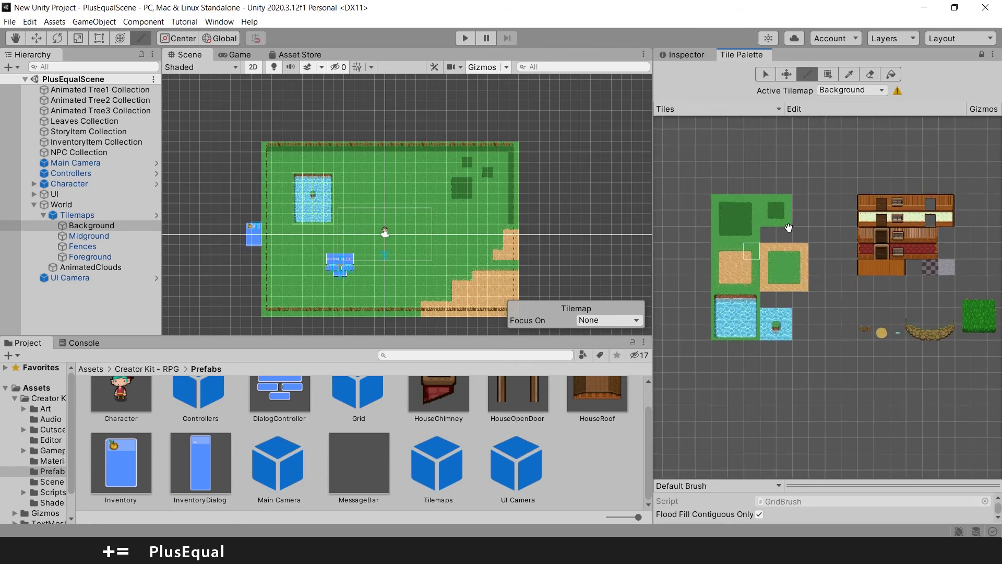
middle_drag(788, 229, 792, 228)
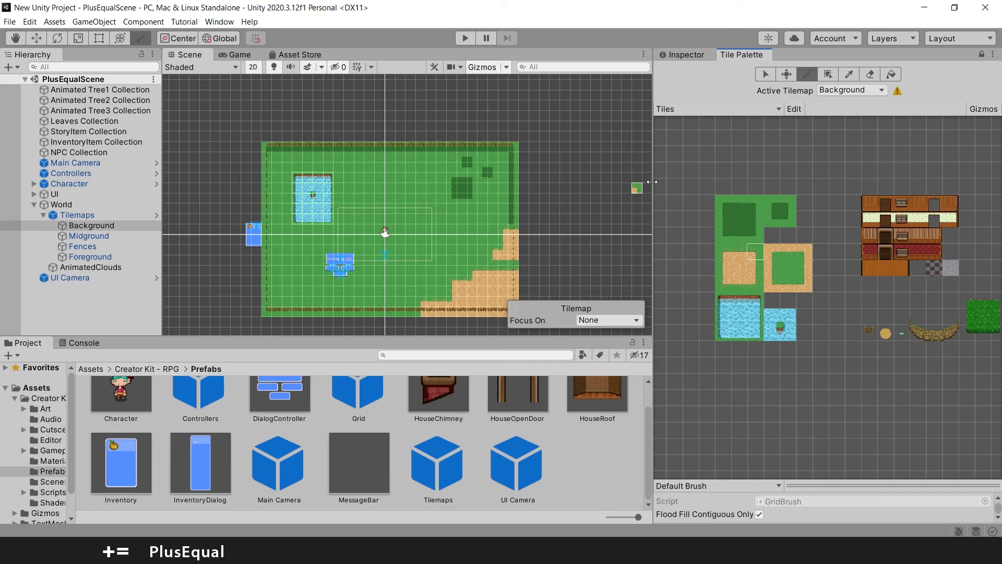
scroll(390, 240, up, 5)
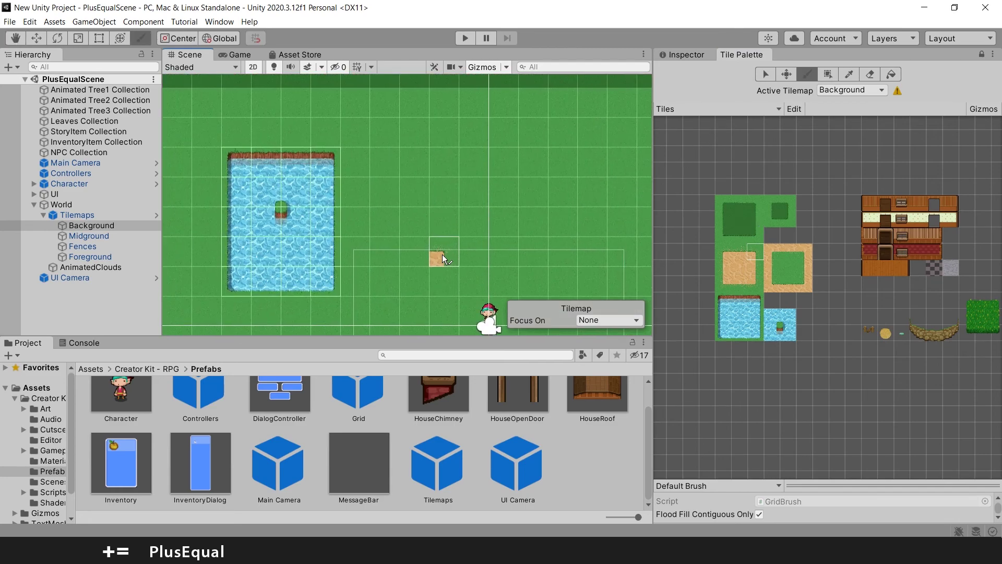